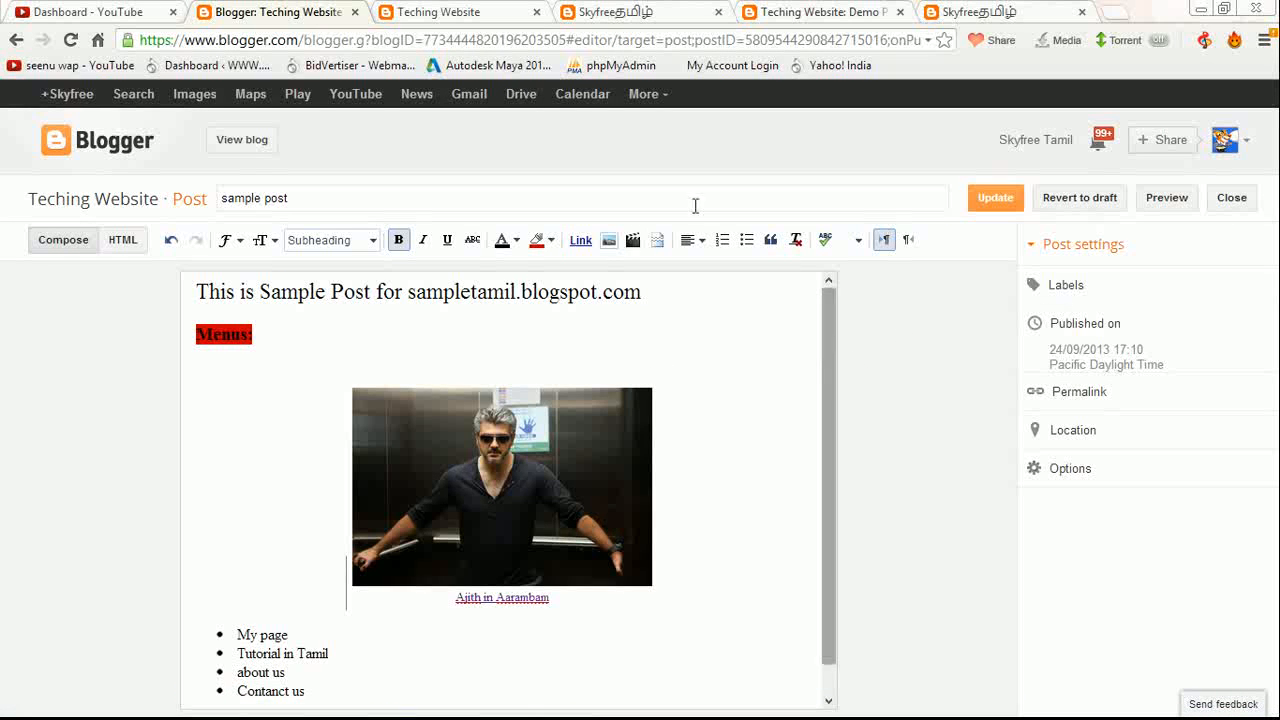
Step: Examine the sample post on the published Teching Website blog, and return to the post editor
left_click(622, 11)
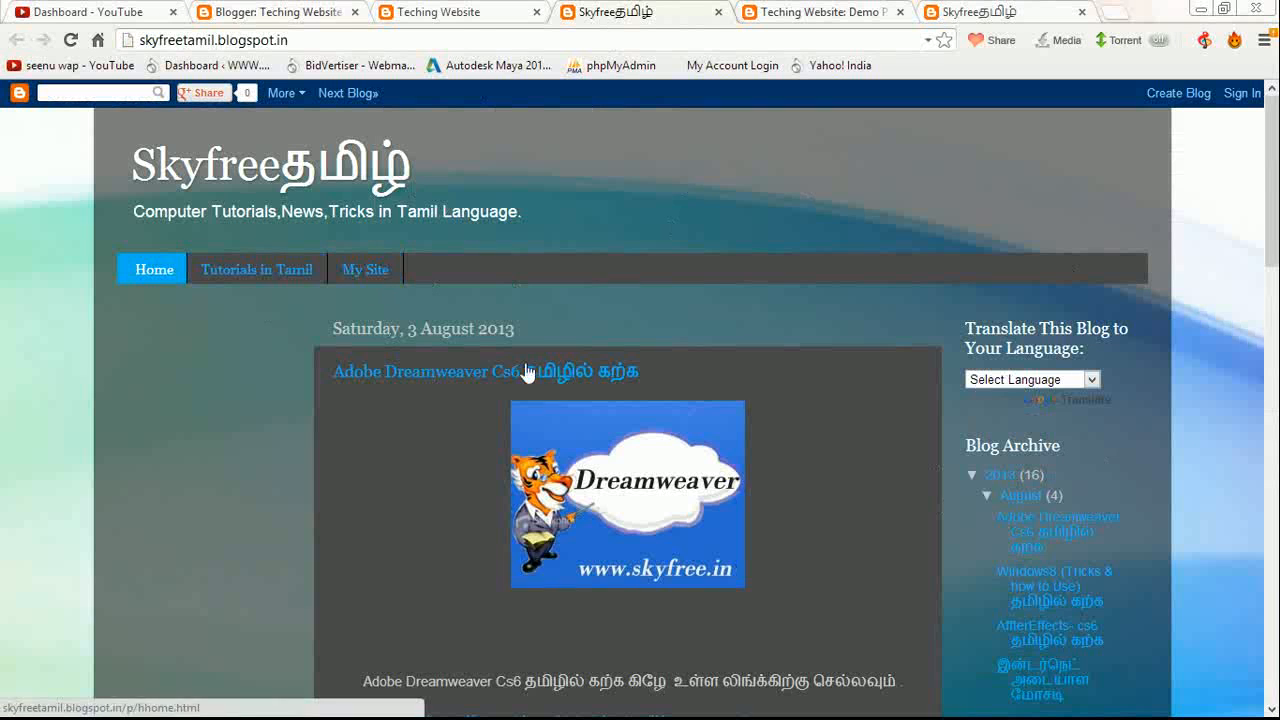
left_click(458, 12)
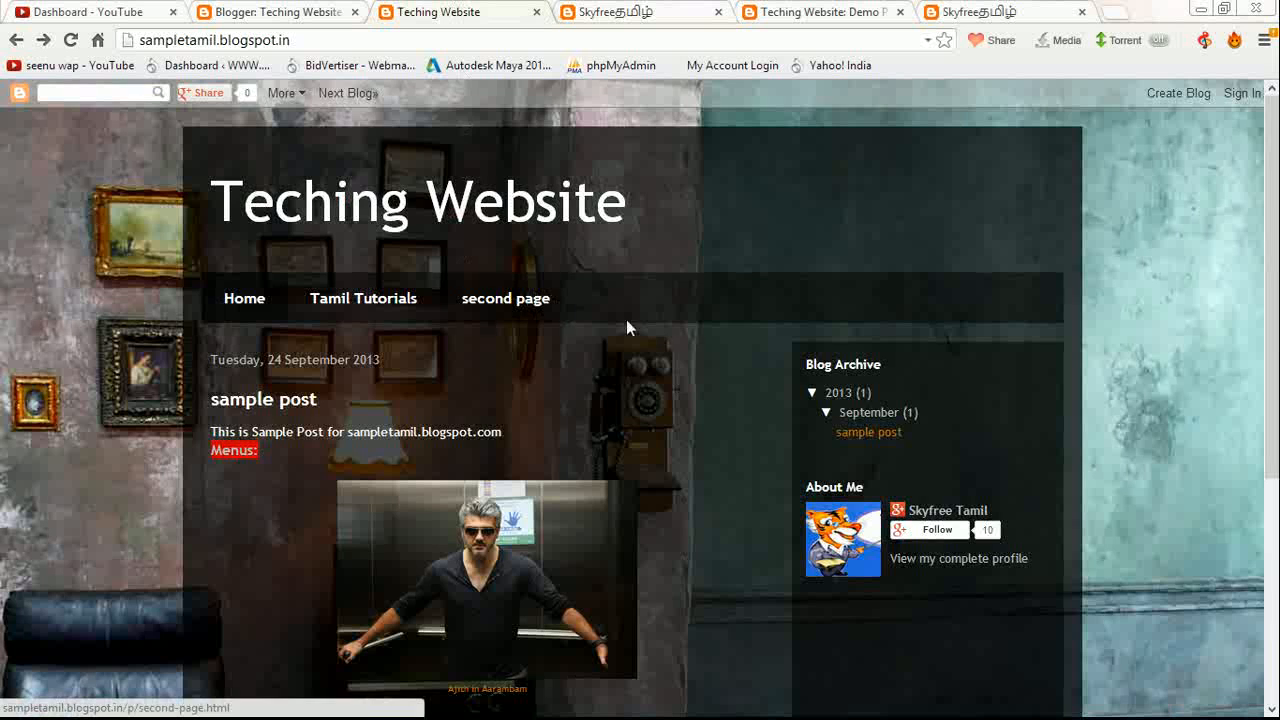
scroll(604, 418, "down", 2)
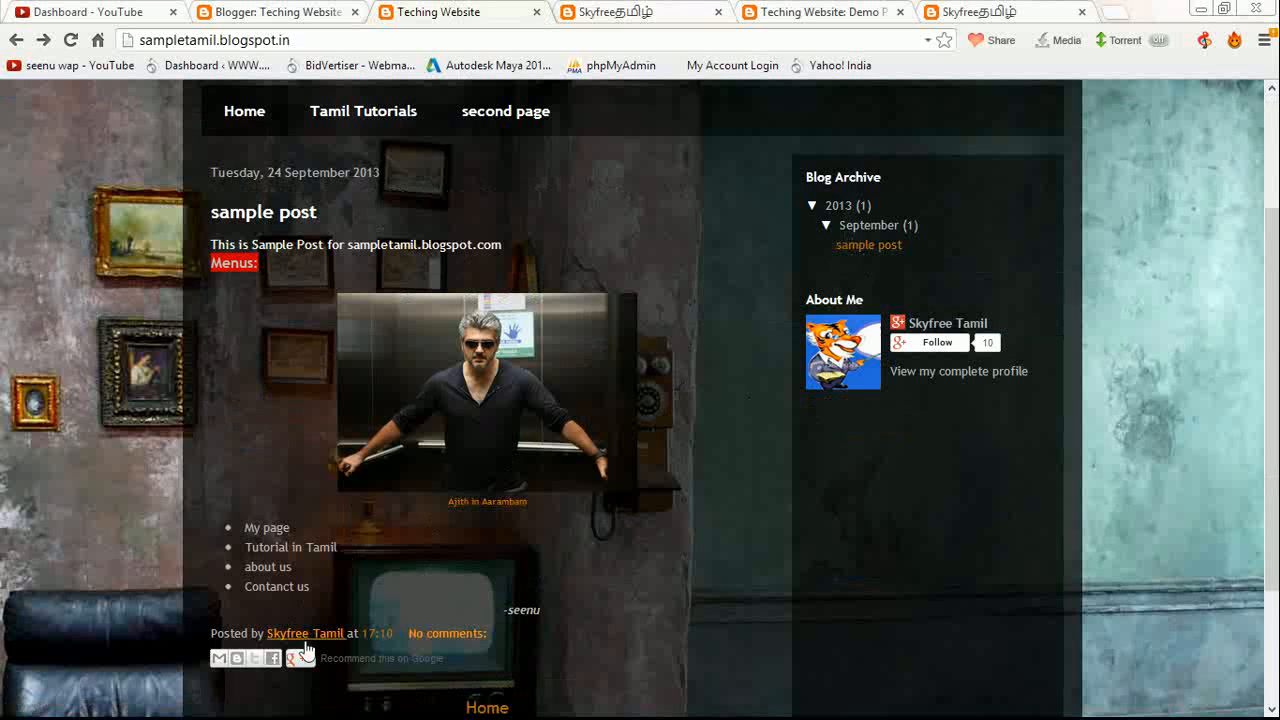
scroll(603, 525, "up", 2)
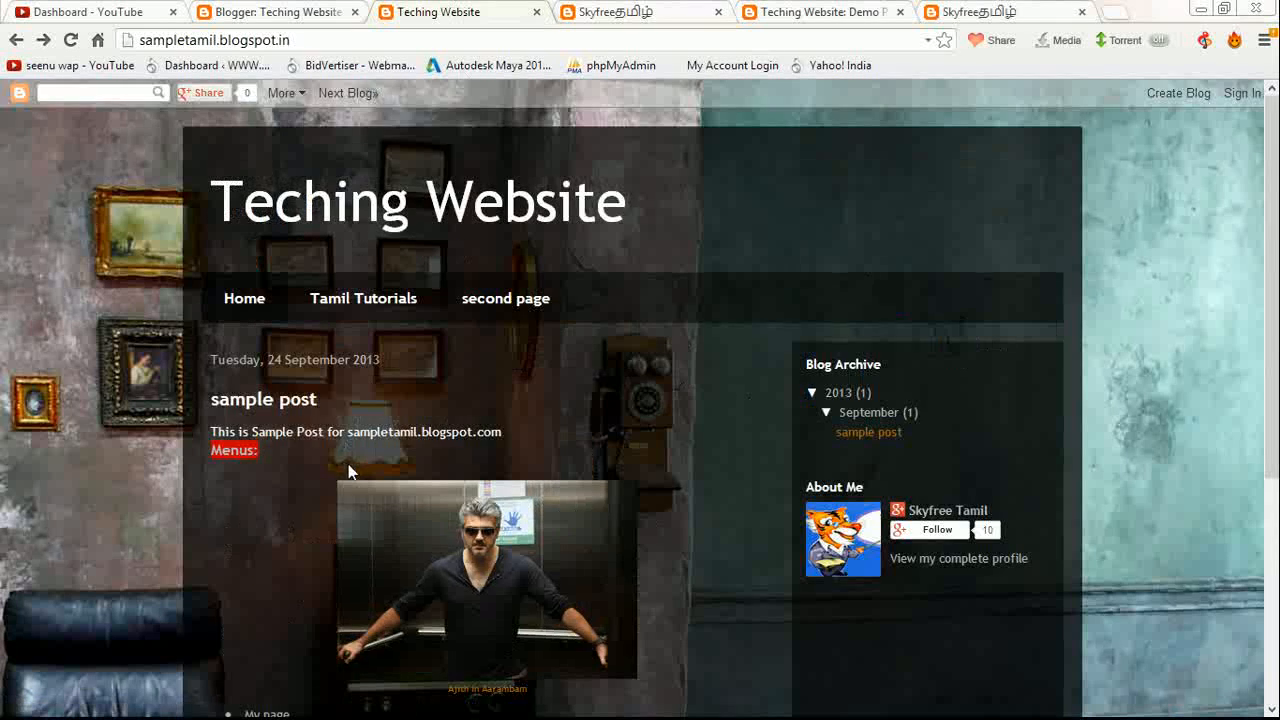
scroll(348, 464, "down", 4)
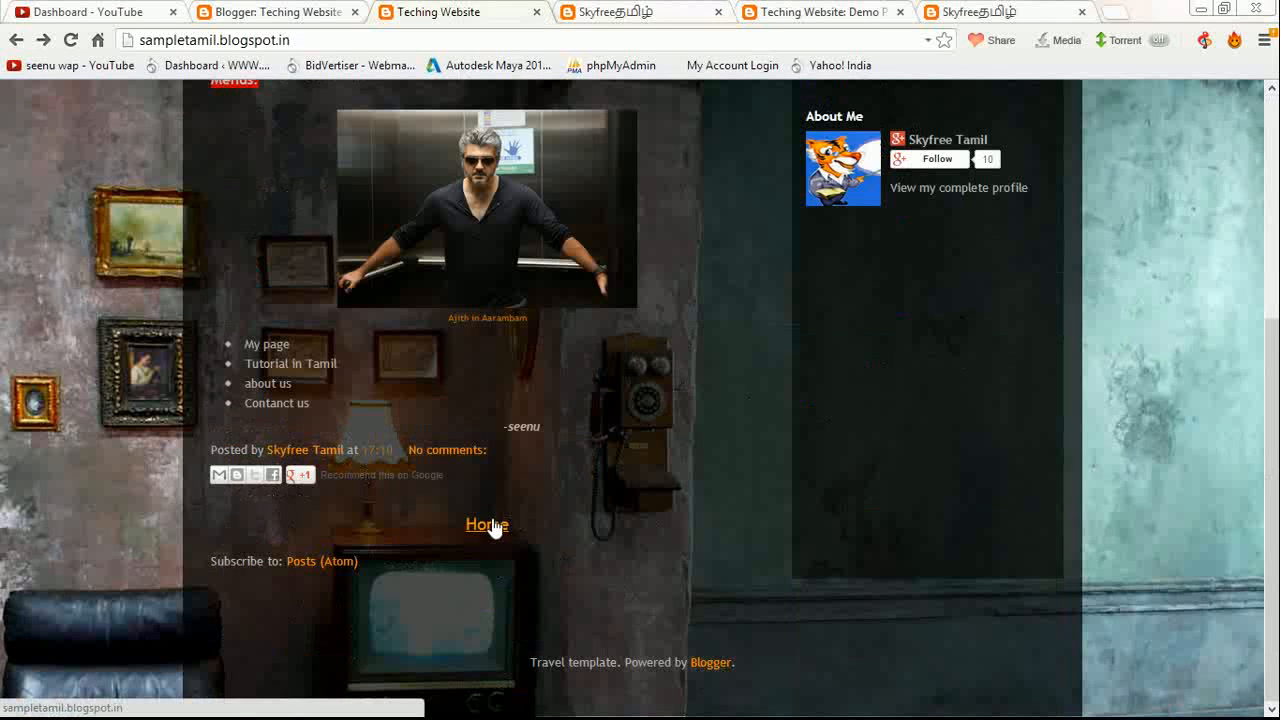
scroll(228, 370, "up", 3)
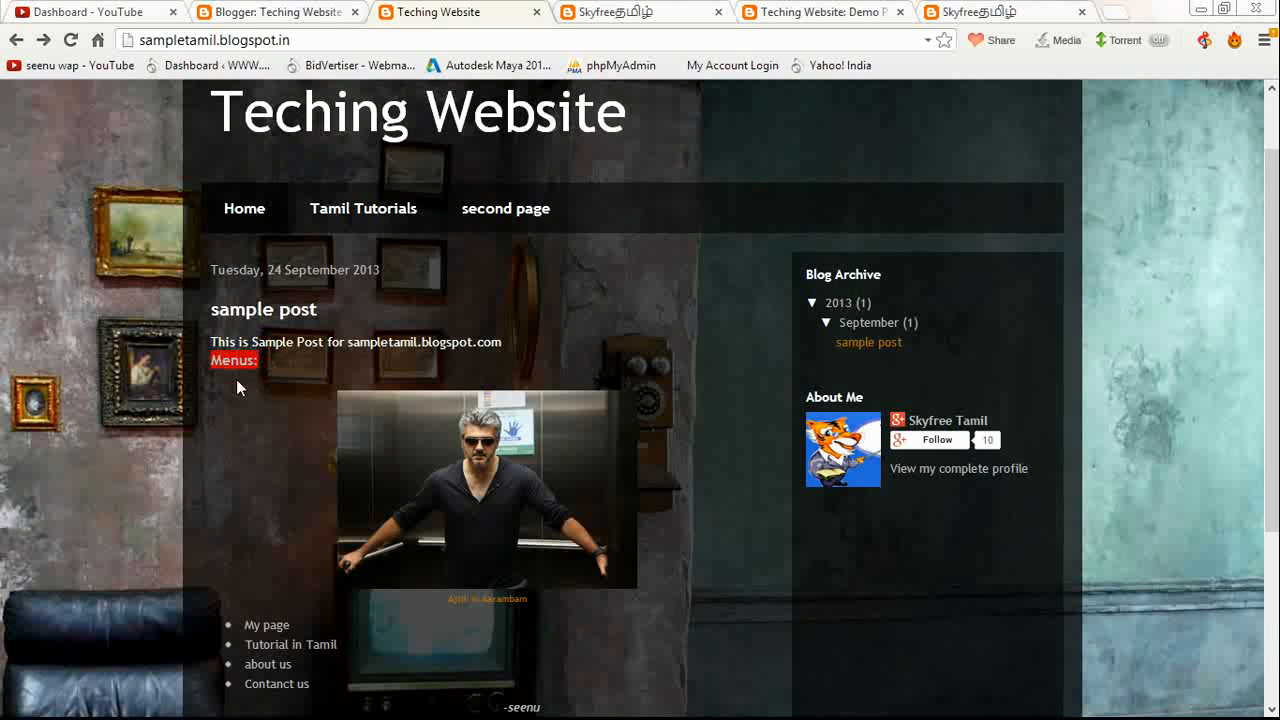
left_click(326, 14)
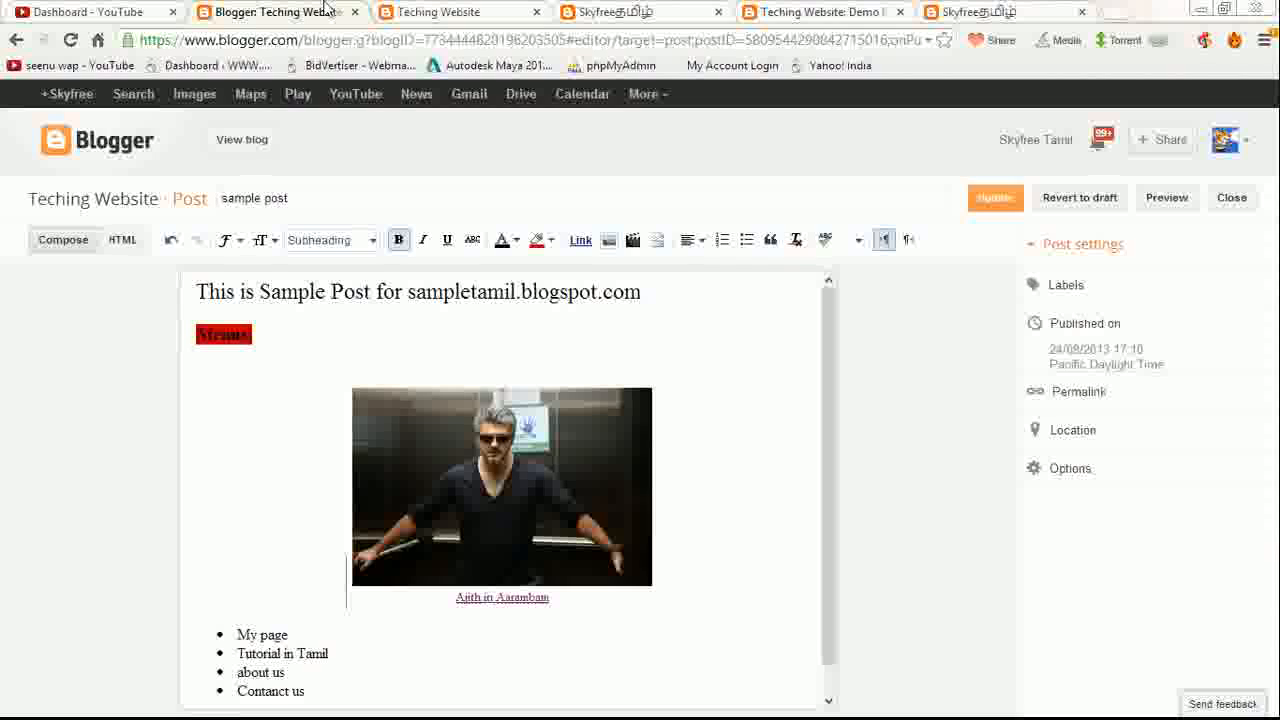
Step: Try to set the text colour of the "Menus:" subheading to red
left_click(267, 348)
left_click_drag(266, 333, 171, 340)
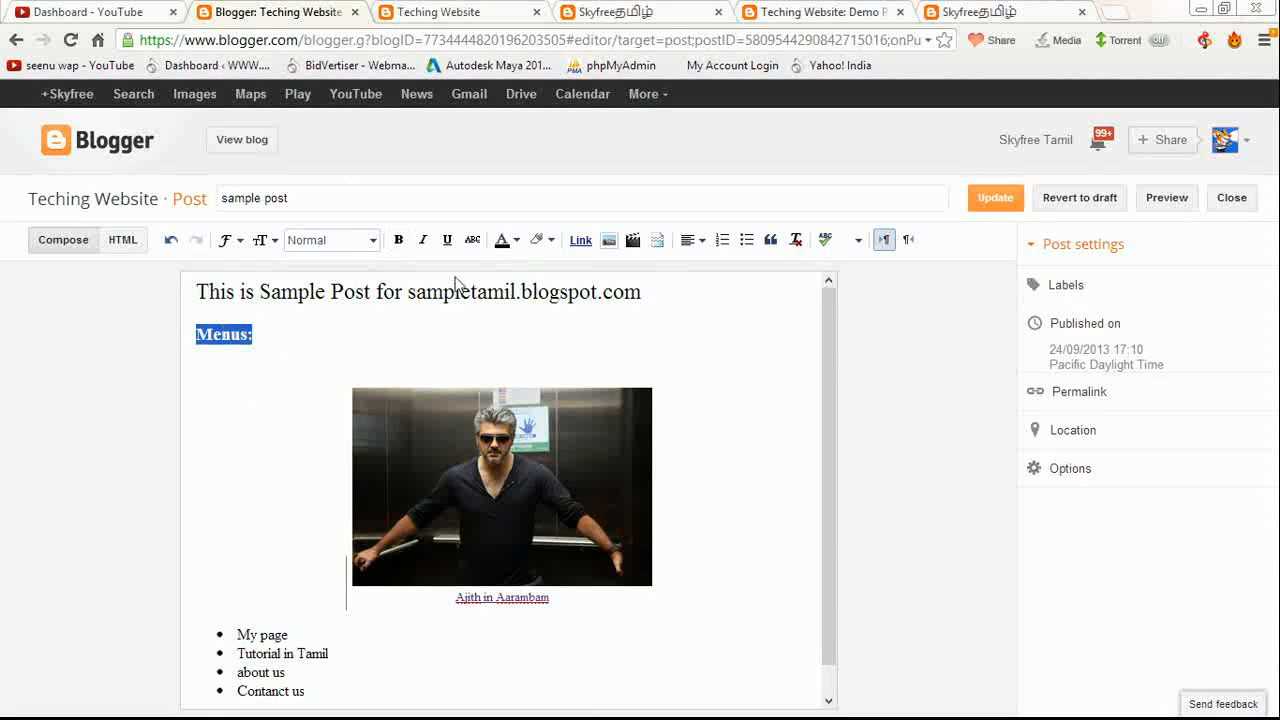
left_click(500, 248)
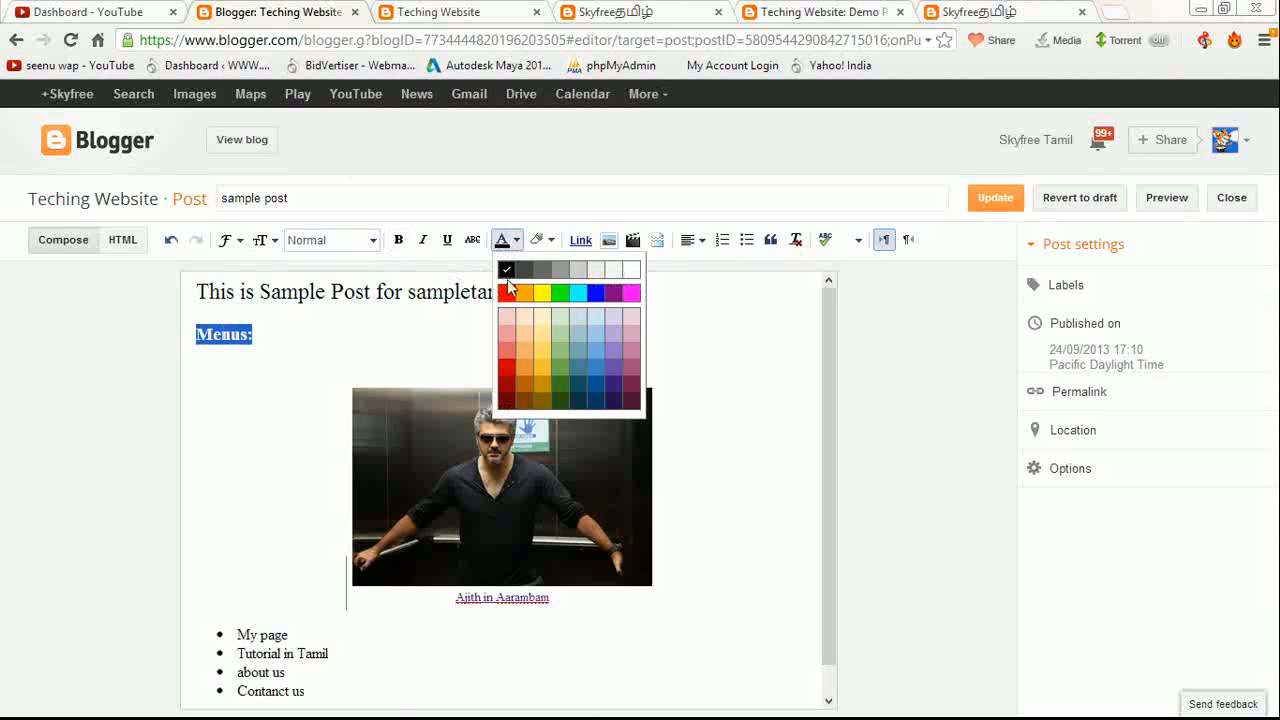
left_click(507, 292)
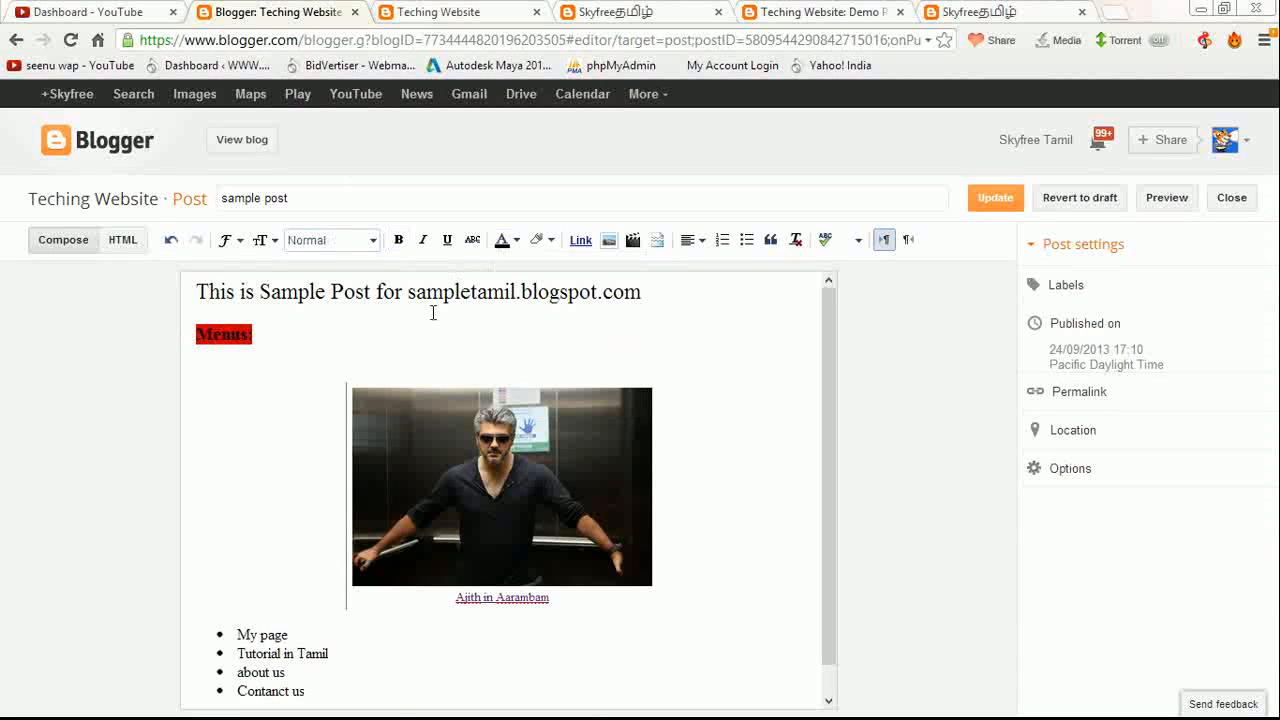
Step: Set the text colour of the line "This is Sample Post for sampletamil.blogspot.com" to a muted dark pink
scroll(269, 489, "down", 1)
scroll(320, 530, "up", 1)
left_click_drag(196, 291, 646, 302)
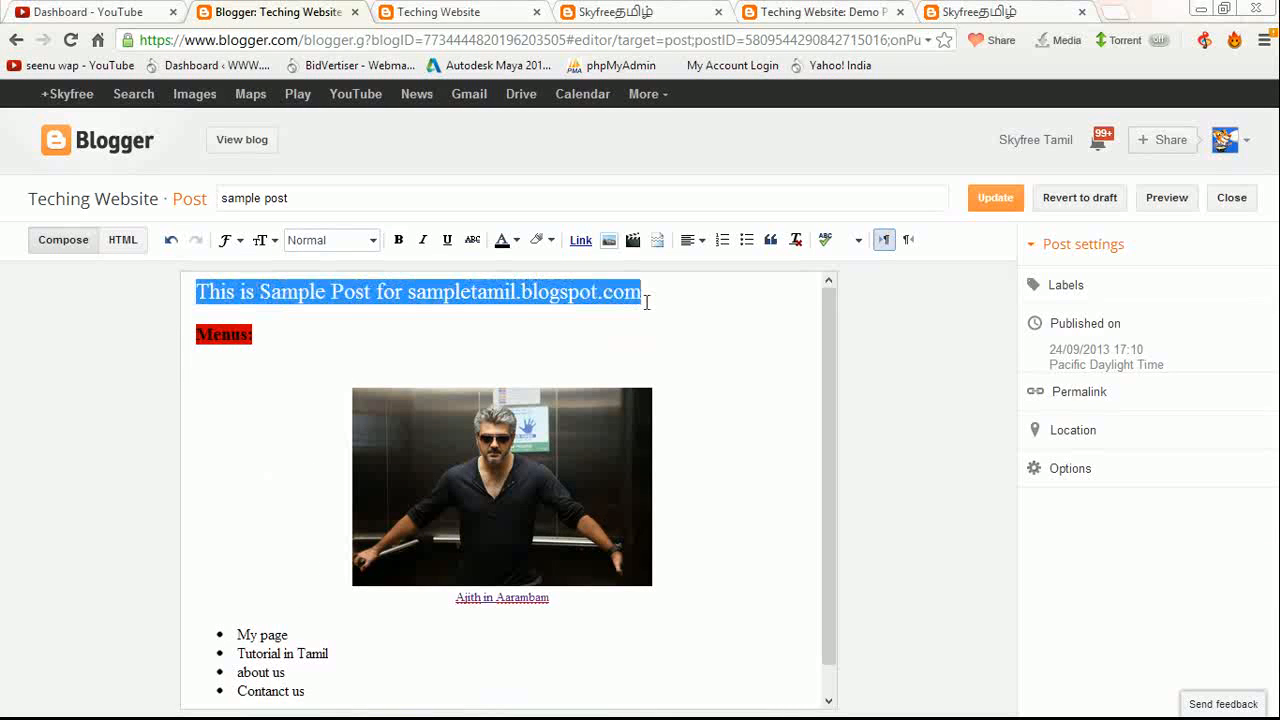
left_click(517, 241)
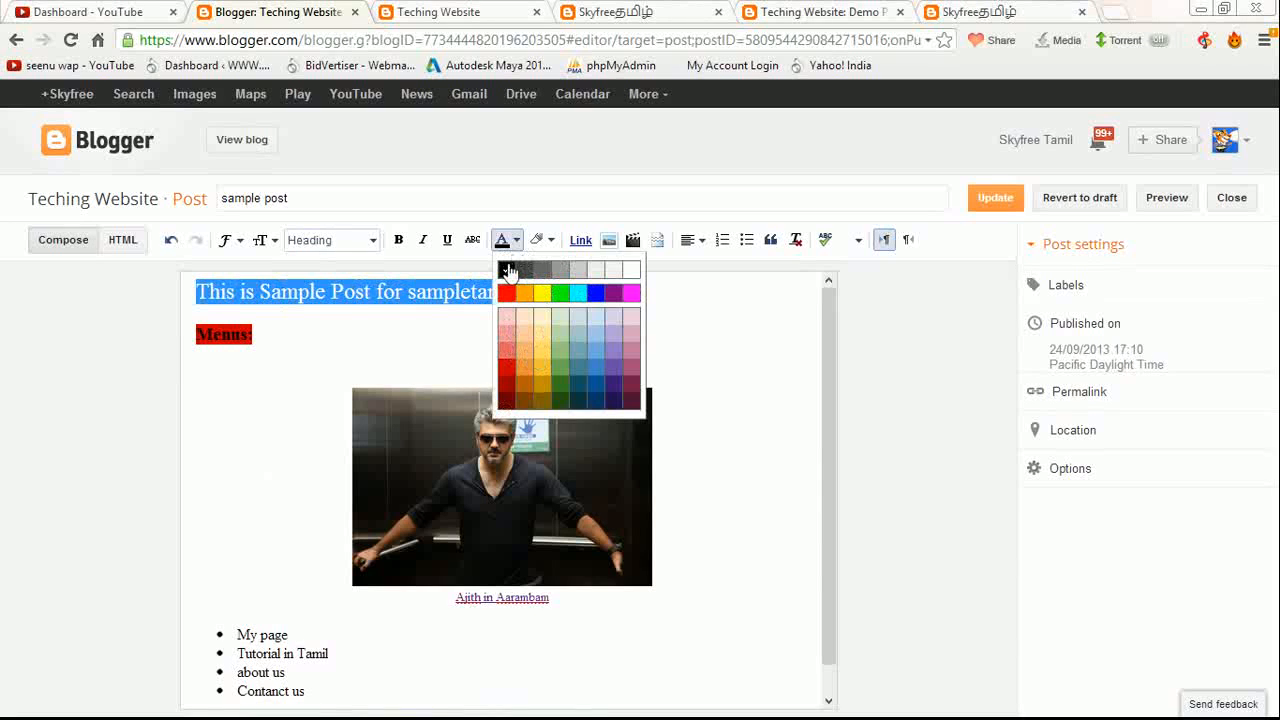
left_click(612, 360)
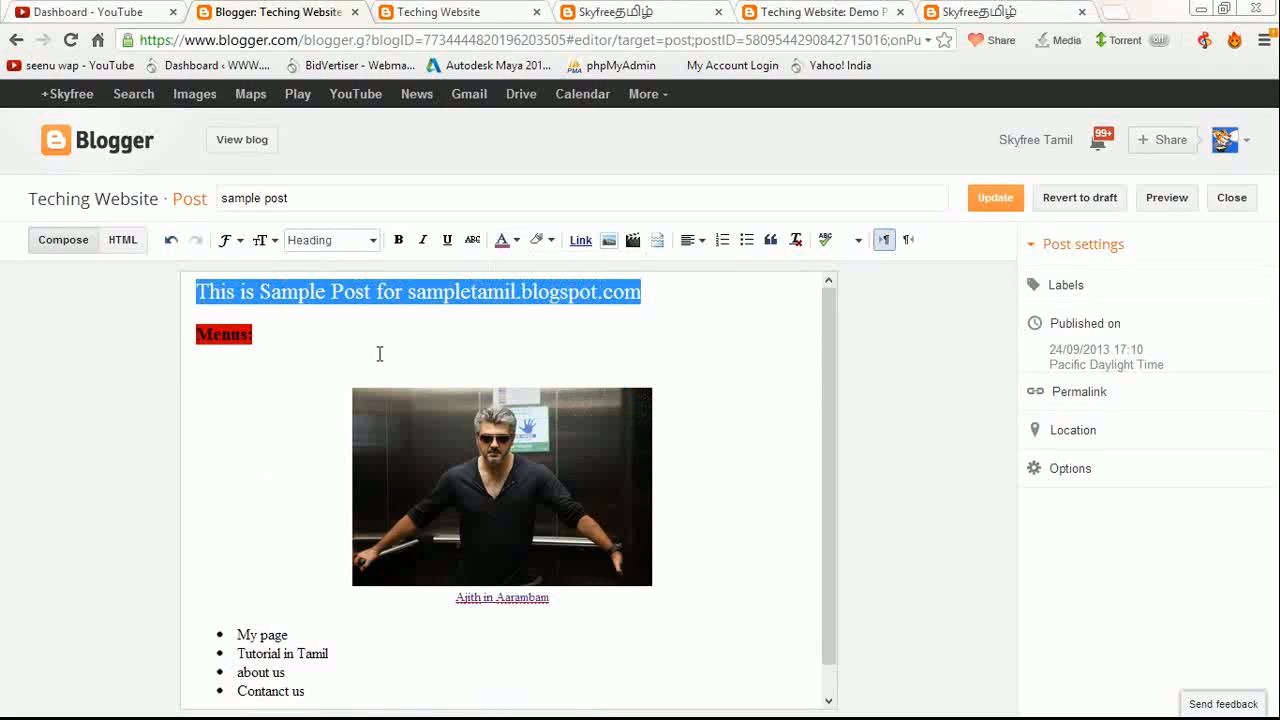
left_click(371, 354)
Step: Set the text colour of the "Menus:" subheading to dark magenta
left_click_drag(275, 338, 153, 342)
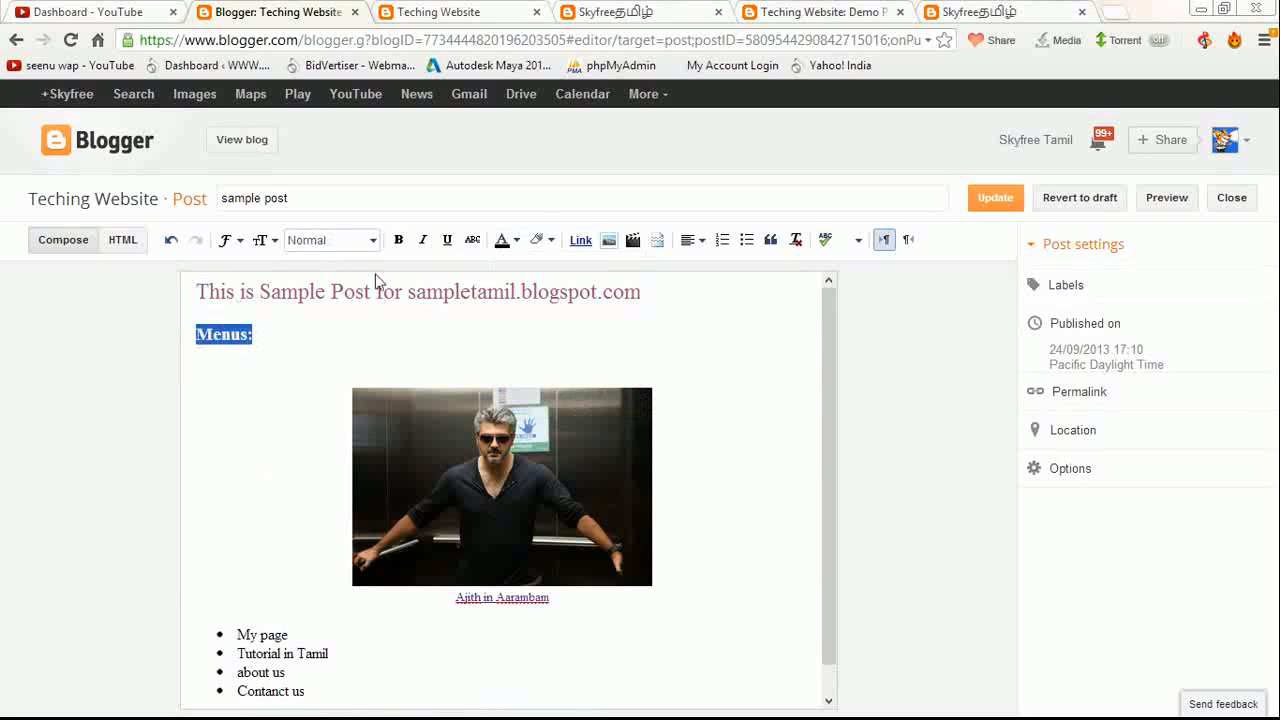
left_click(506, 242)
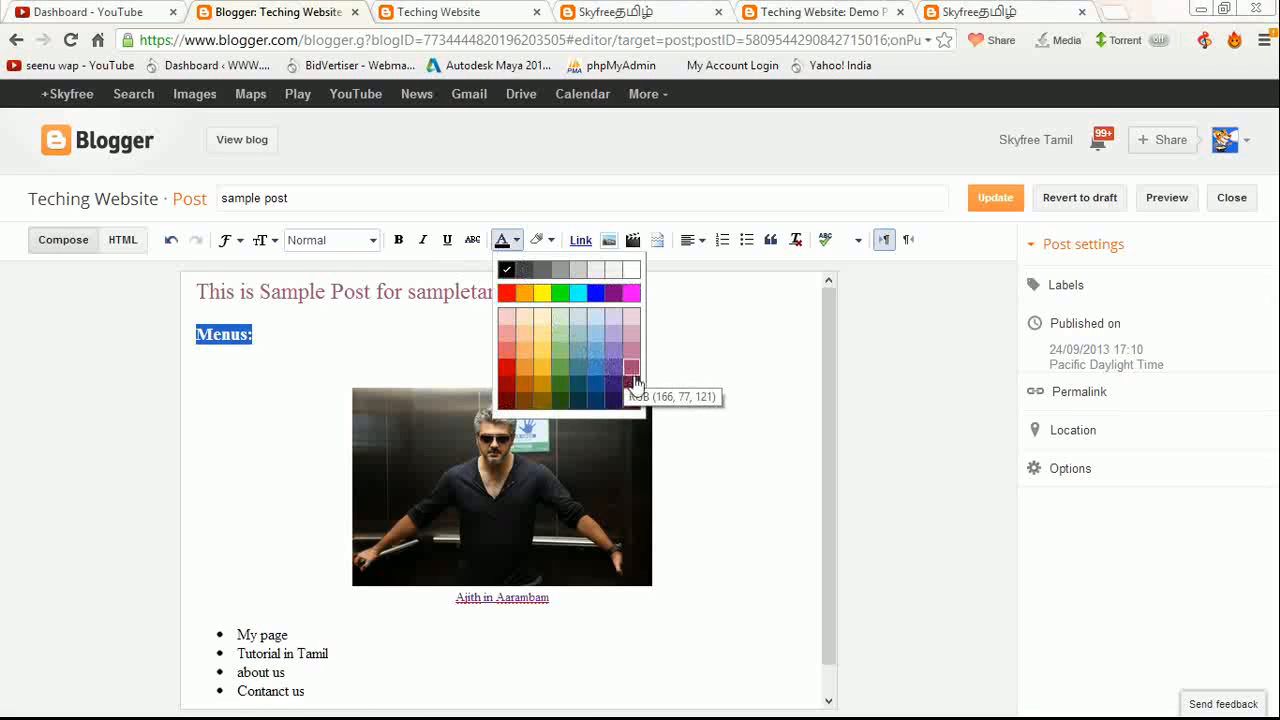
left_click(632, 370)
left_click(292, 365)
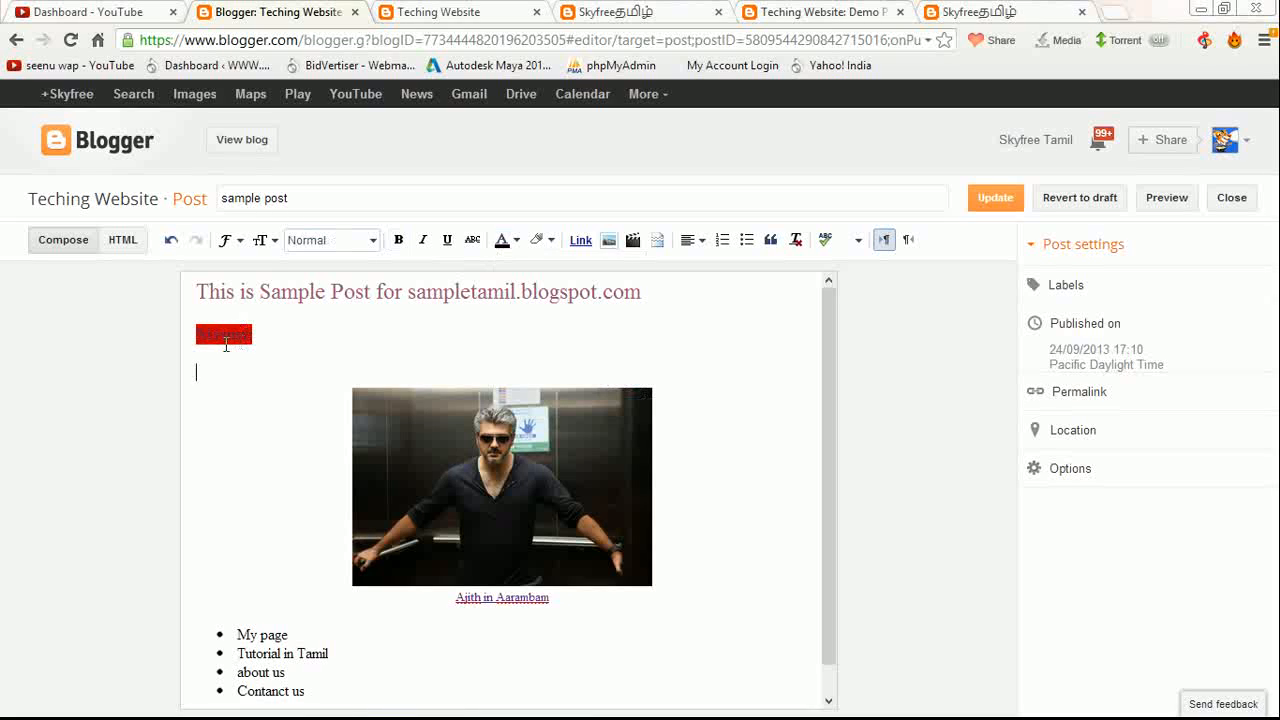
Step: Set the text background colour of the "Menus:" subheading to blue
left_click_drag(273, 333, 196, 334)
left_click(543, 240)
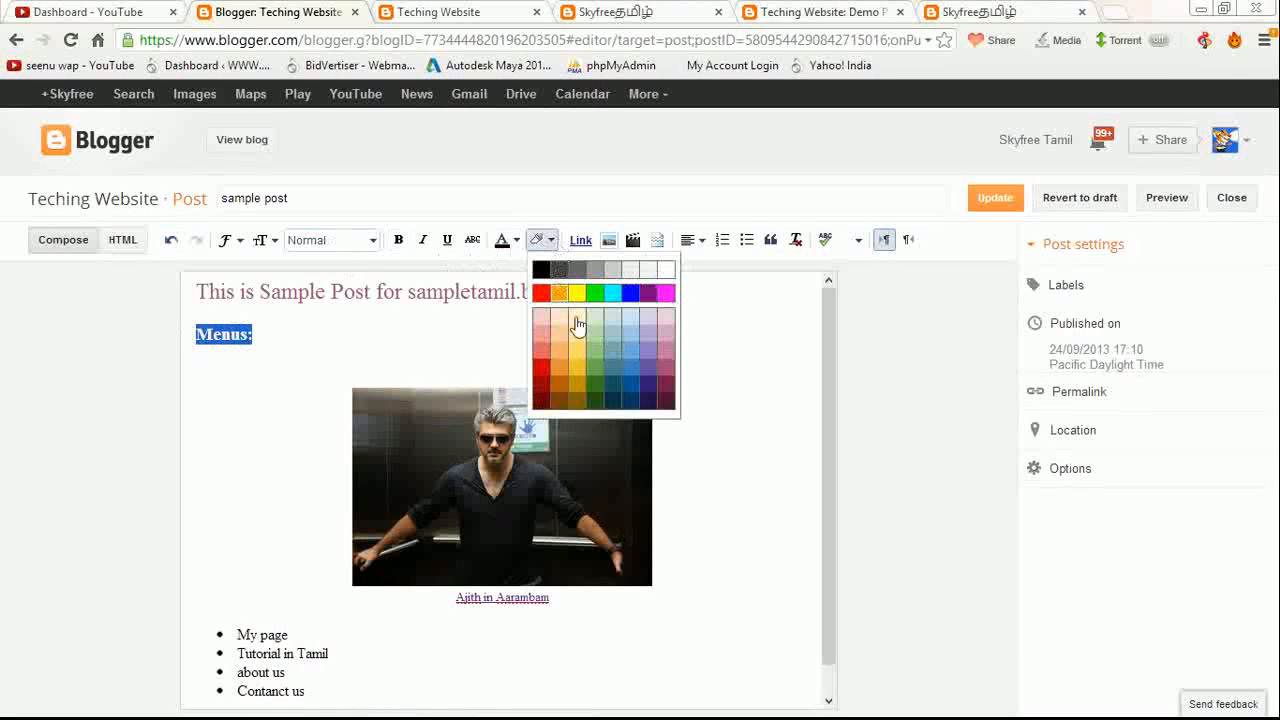
left_click(632, 368)
left_click(276, 378)
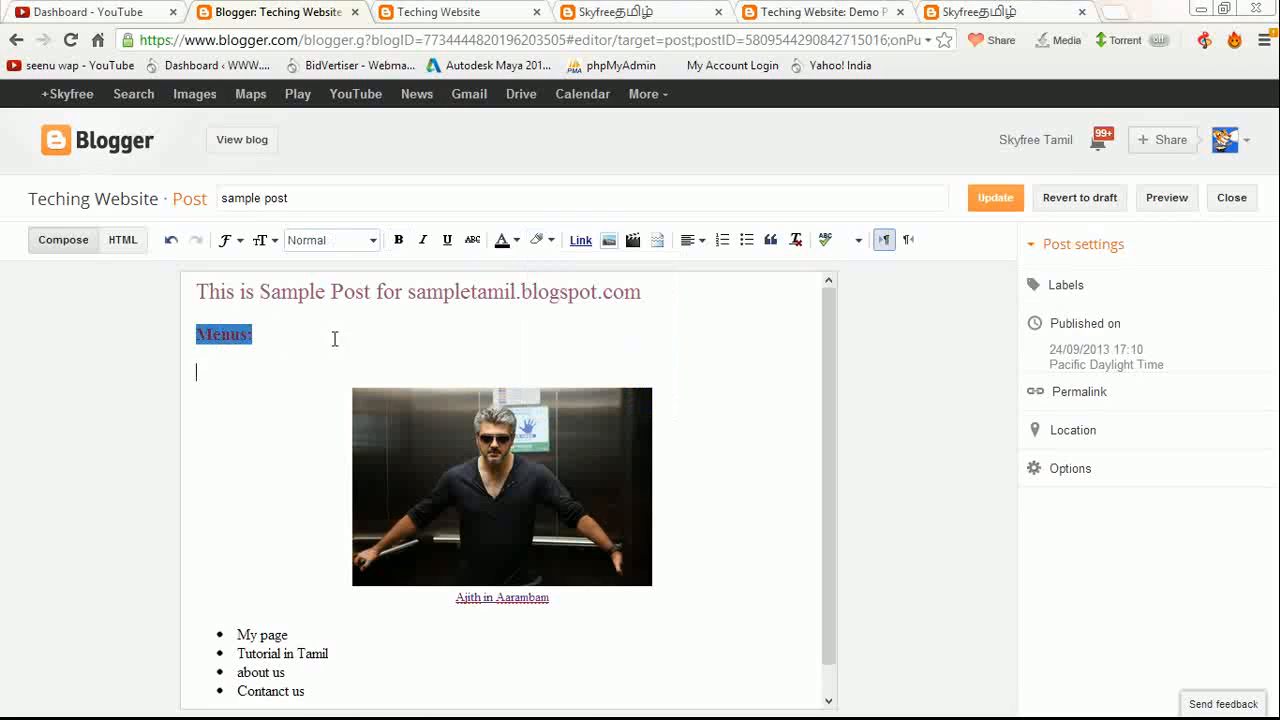
Step: Set the text background colour of the "Menus:" subheading to a very light grey
left_click(543, 240)
left_click(666, 271)
left_click_drag(270, 336, 163, 326)
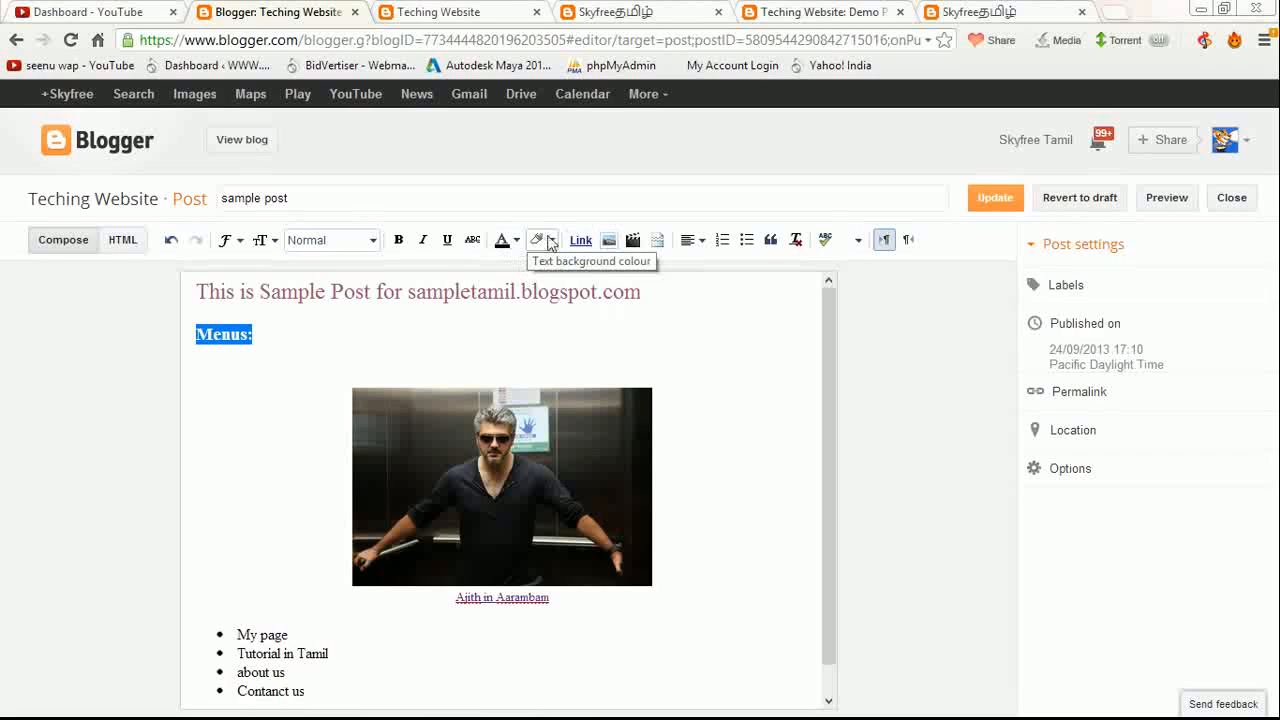
left_click(549, 241)
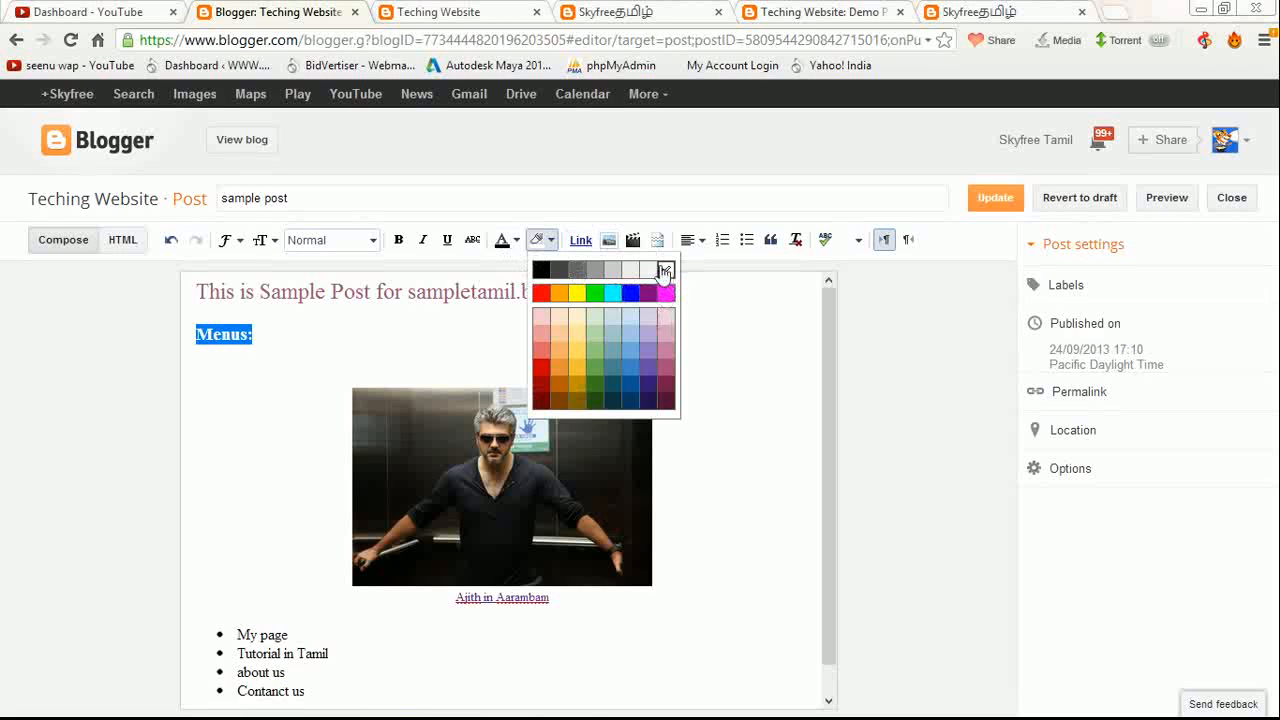
left_click(655, 271)
left_click(338, 332)
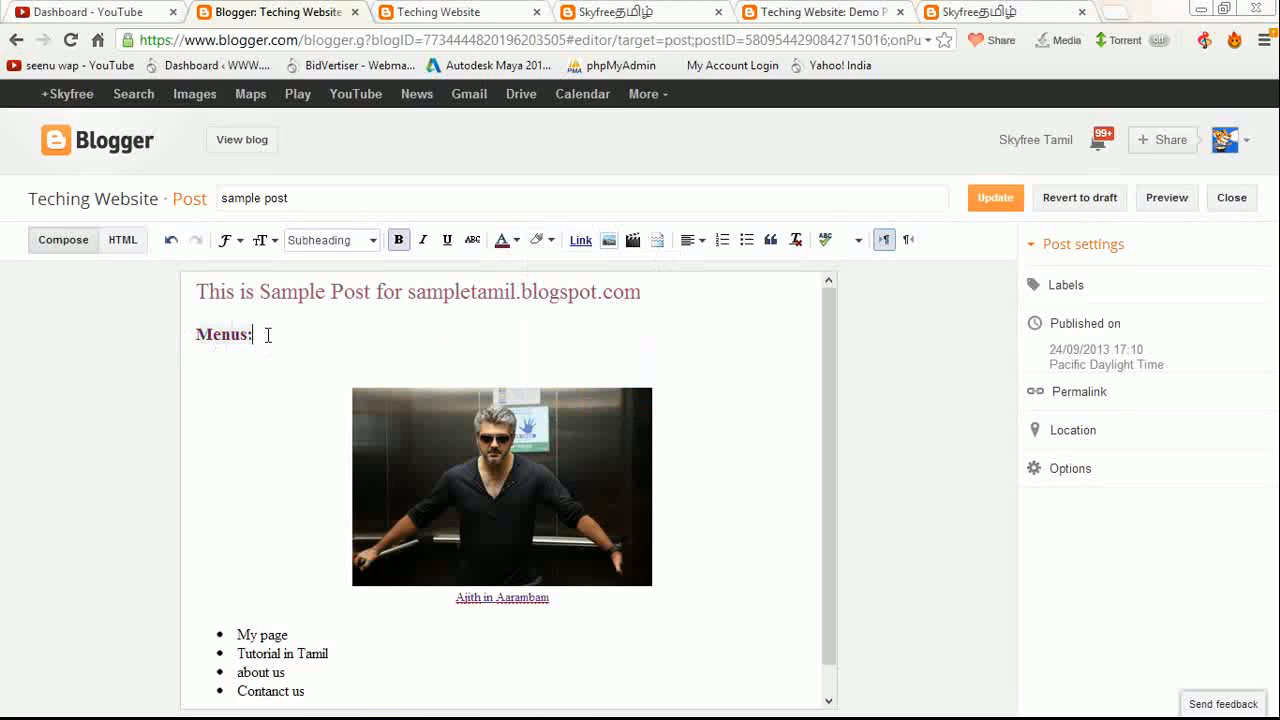
Step: Set the text colour of the line "This is Sample Post for sampletamil.blogspot.com" to dark green
left_click_drag(658, 294, 92, 300)
left_click(517, 245)
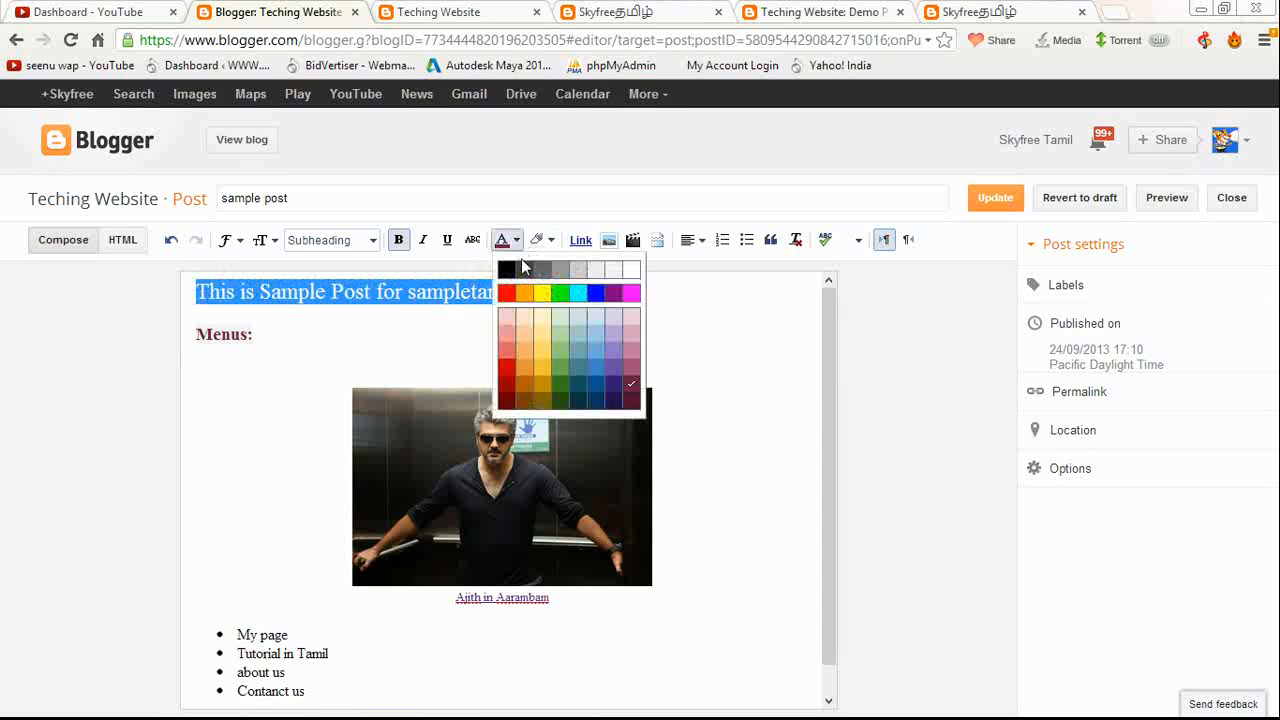
left_click(578, 398)
left_click(341, 371)
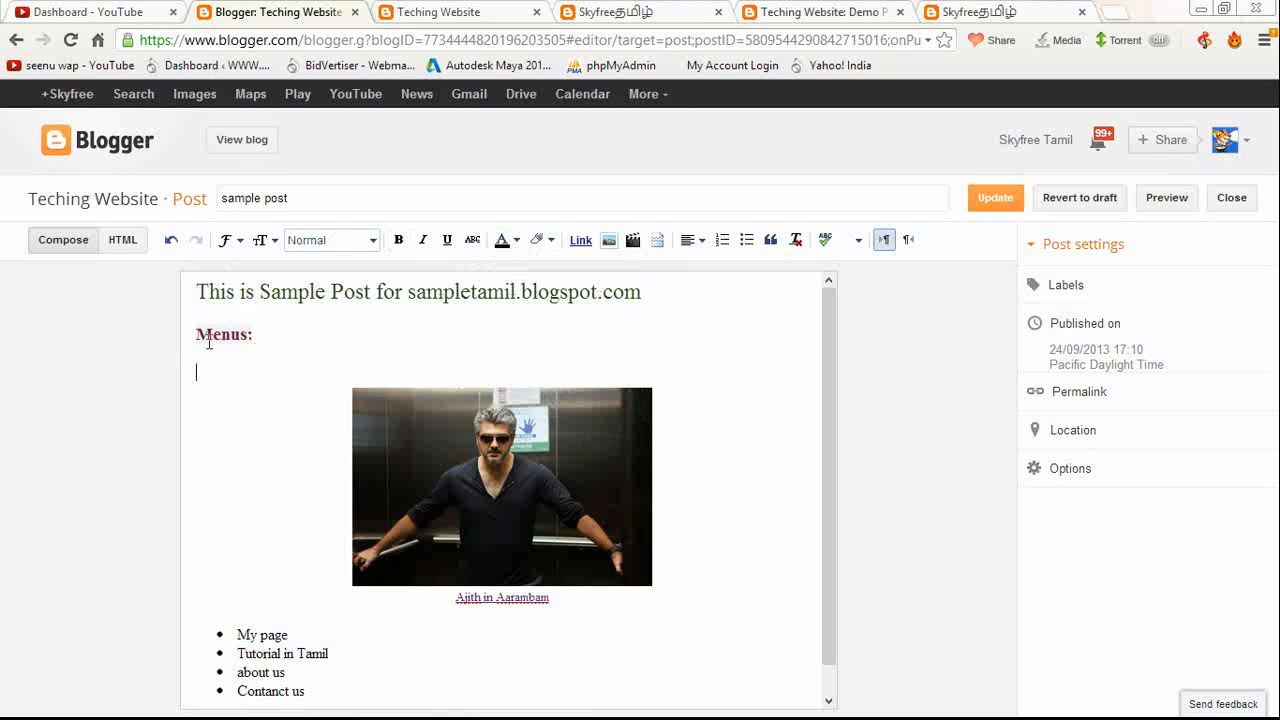
Step: Apply a light yellow text background to the line "This is Sample Post for sampletamil.blogspot.com"
left_click_drag(652, 294, 120, 288)
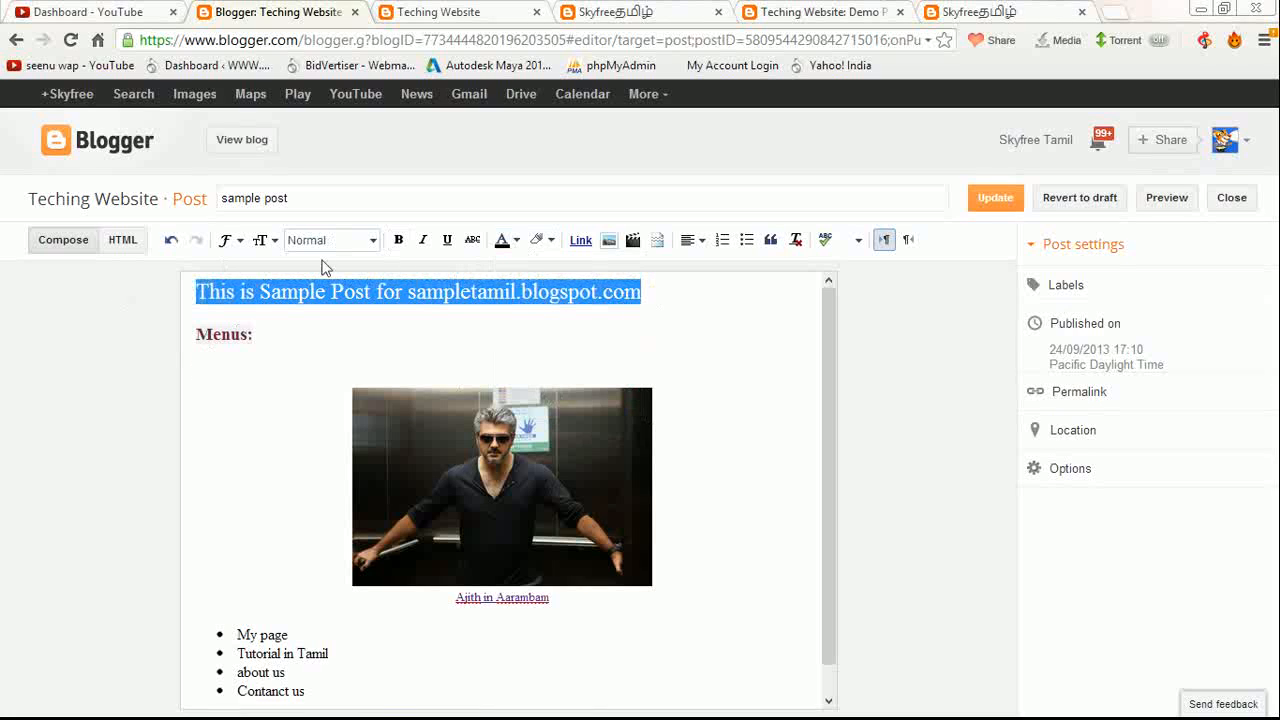
left_click(549, 245)
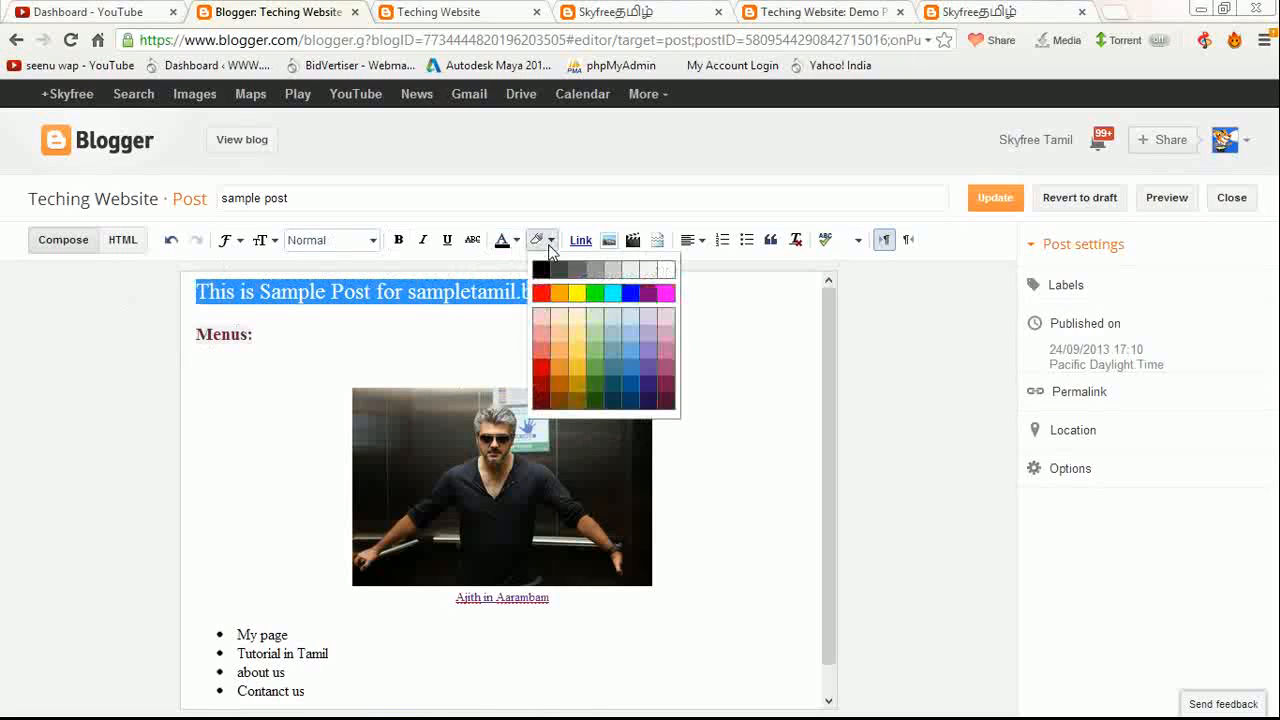
left_click(579, 339)
left_click(678, 331)
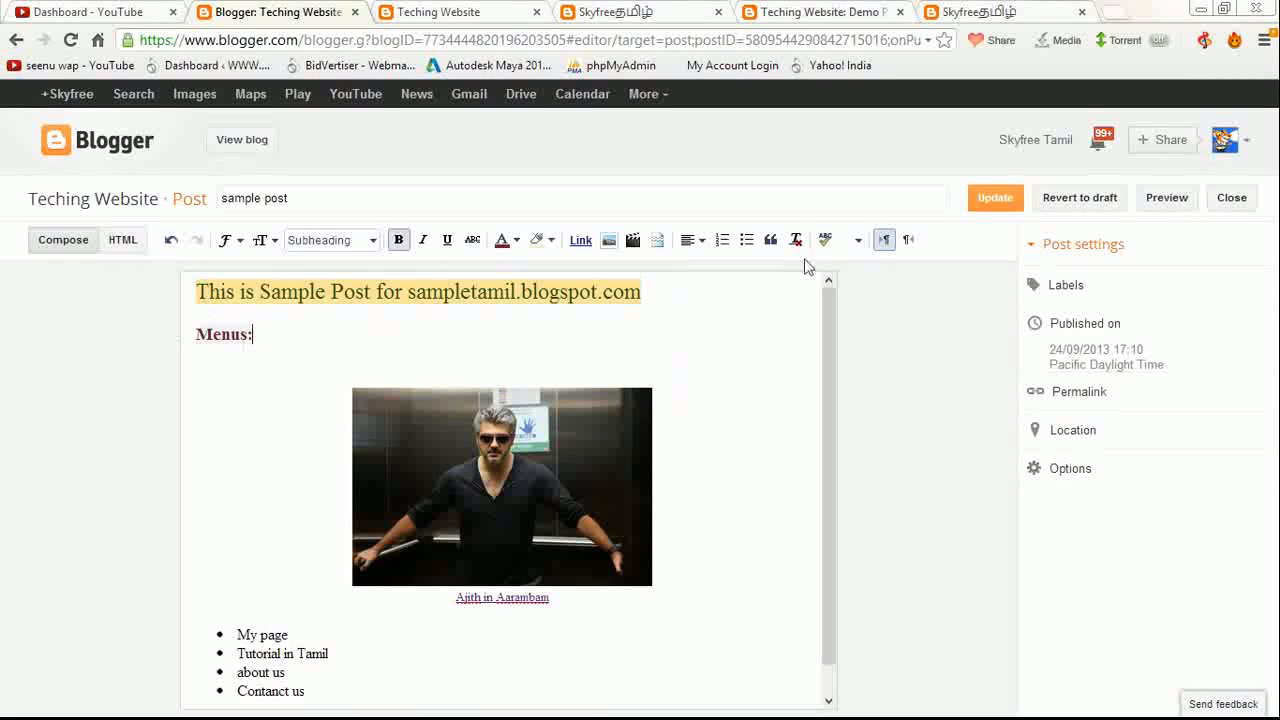
Step: Update the sample post and reload the published blog to check the new text colours
left_click(995, 197)
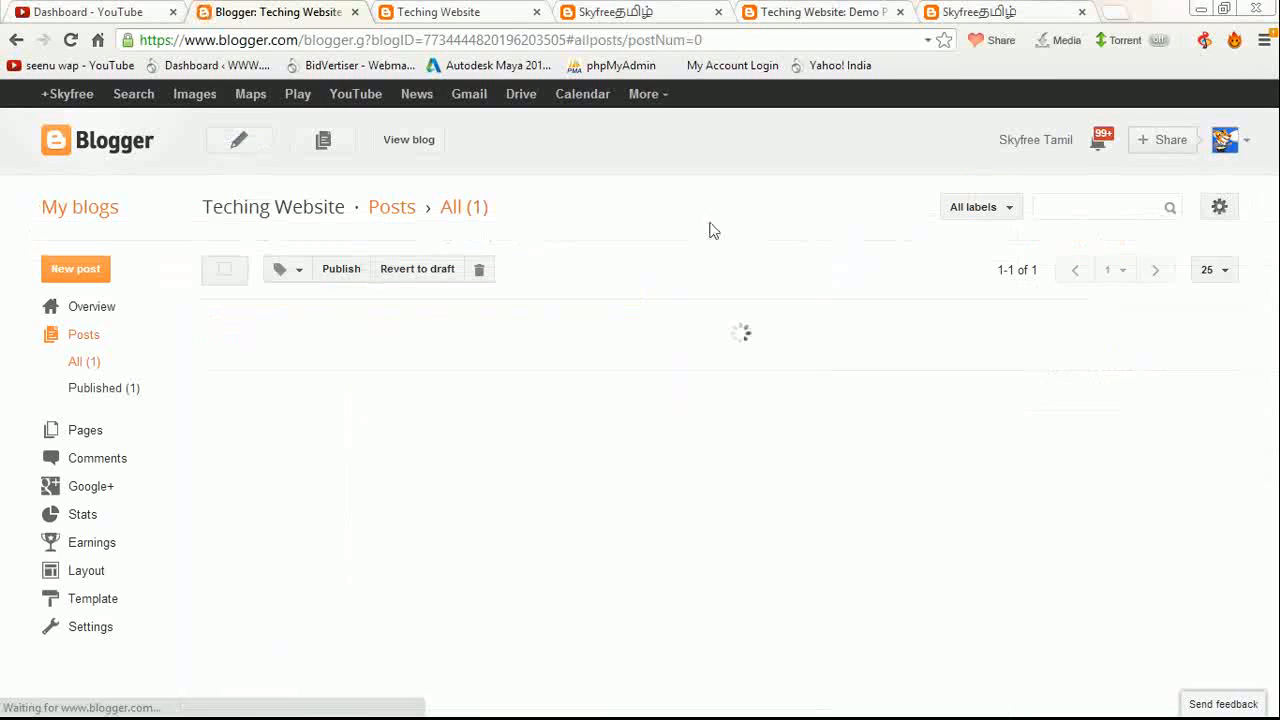
left_click(466, 12)
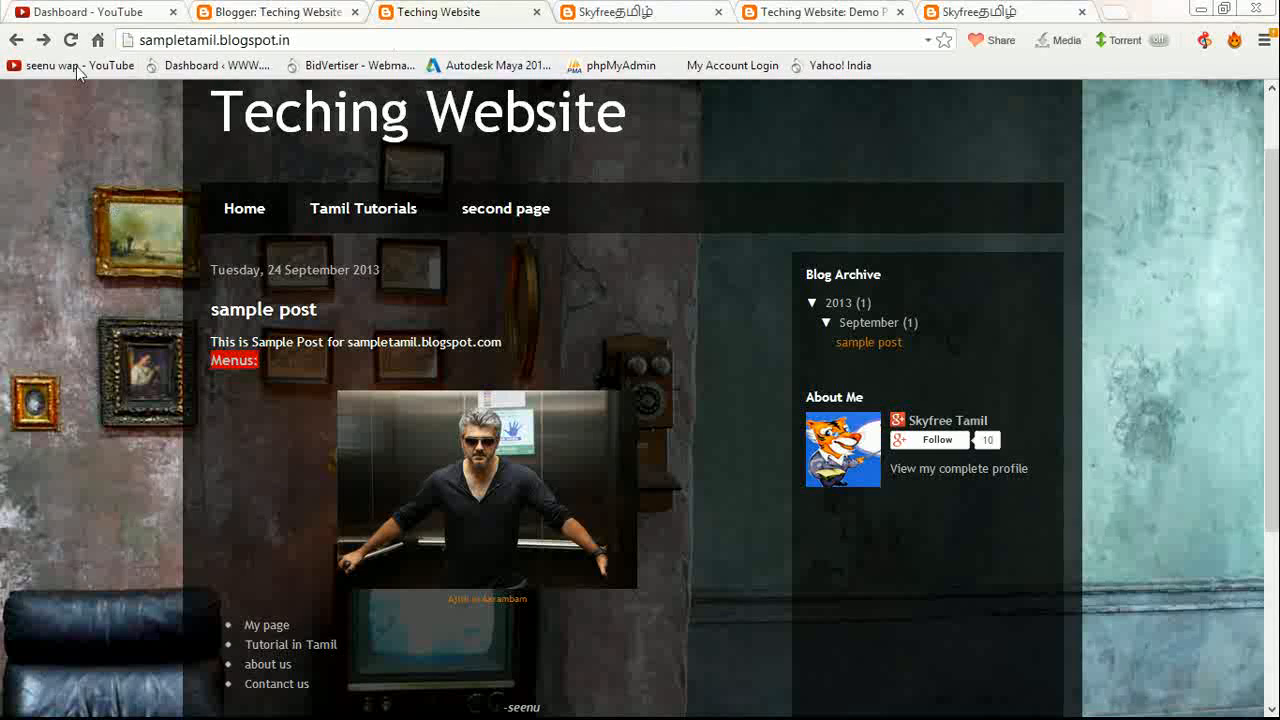
left_click(70, 40)
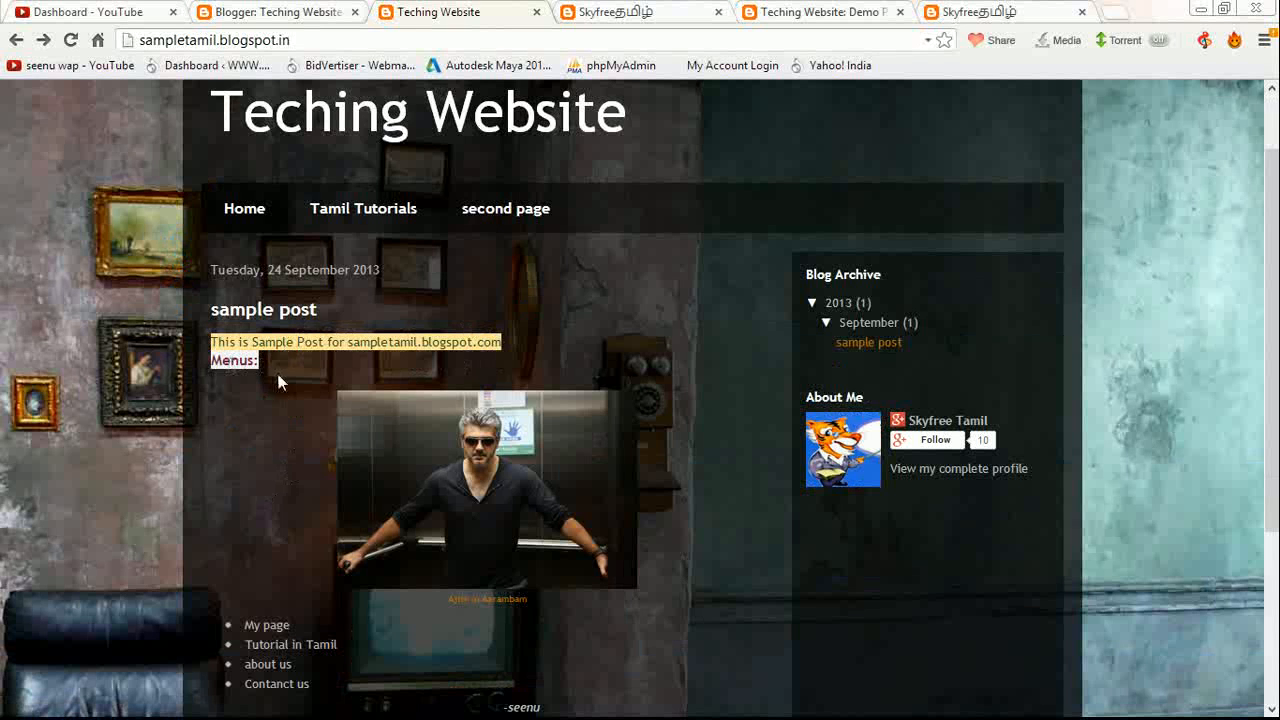
scroll(268, 413, "down", 3)
scroll(290, 391, "up", 2)
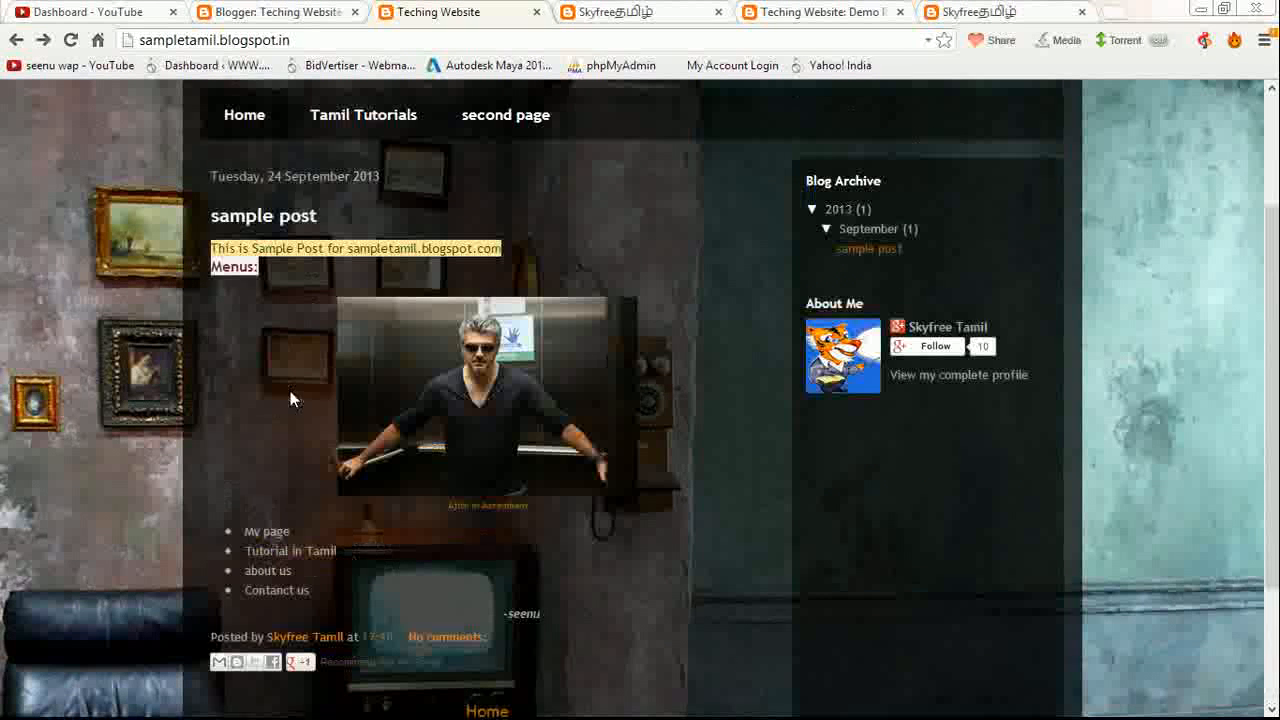
left_click(320, 24)
left_click(274, 318)
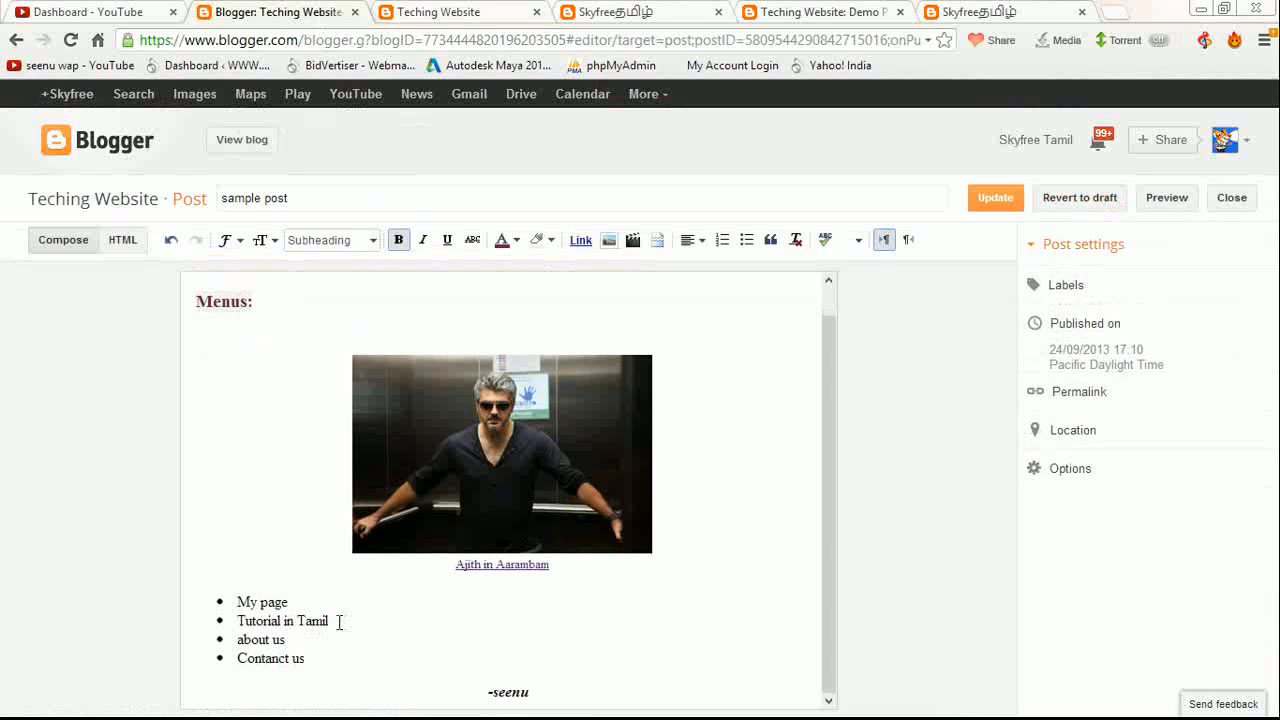
left_click_drag(333, 620, 229, 614)
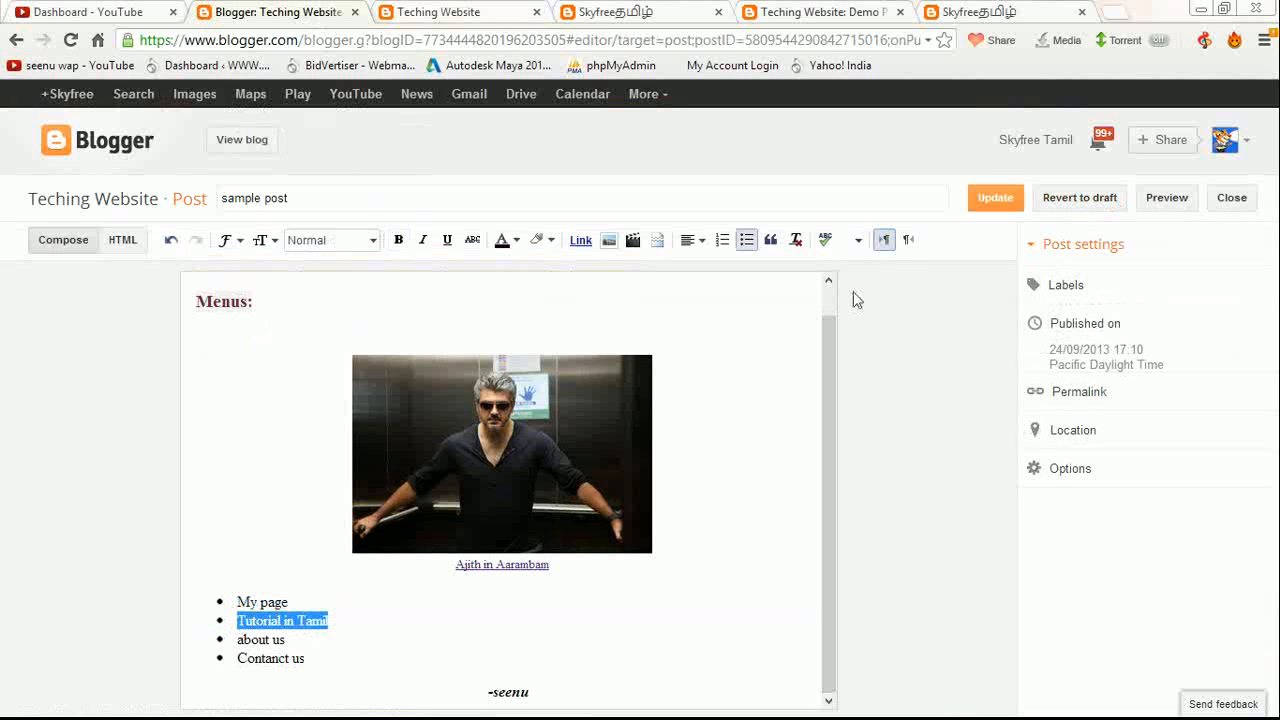
left_click(578, 240)
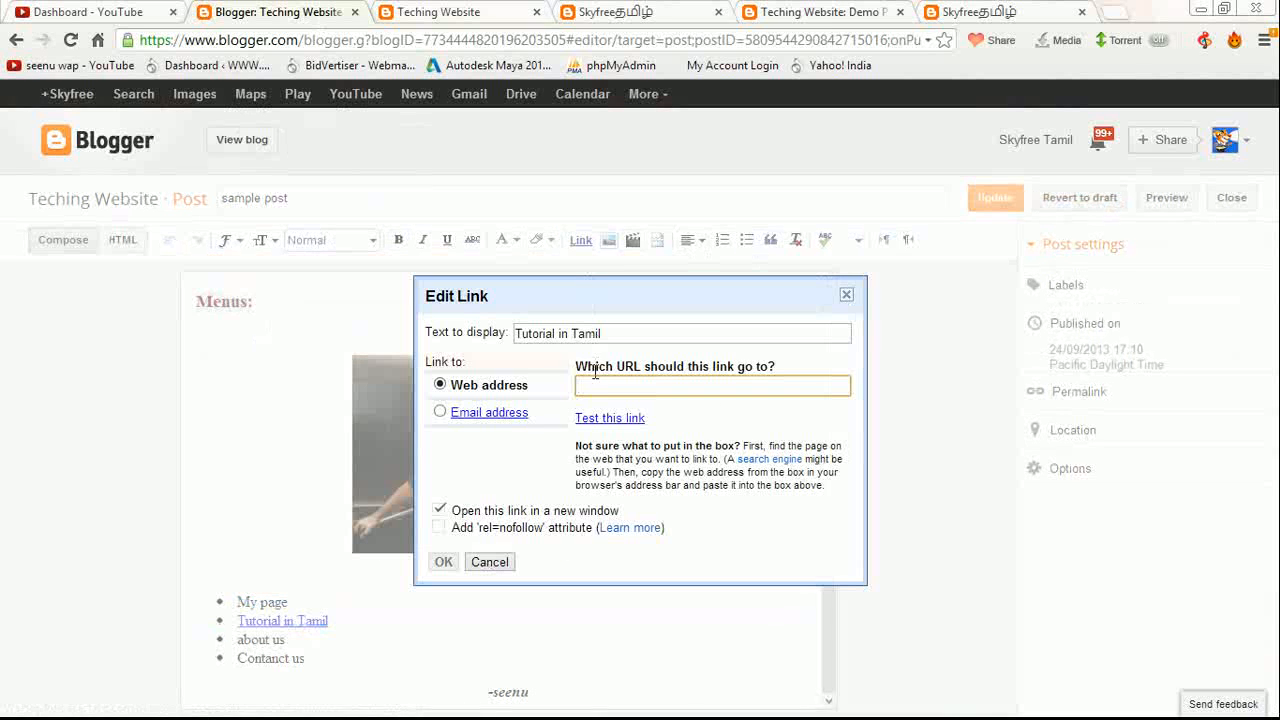
left_click(806, 14)
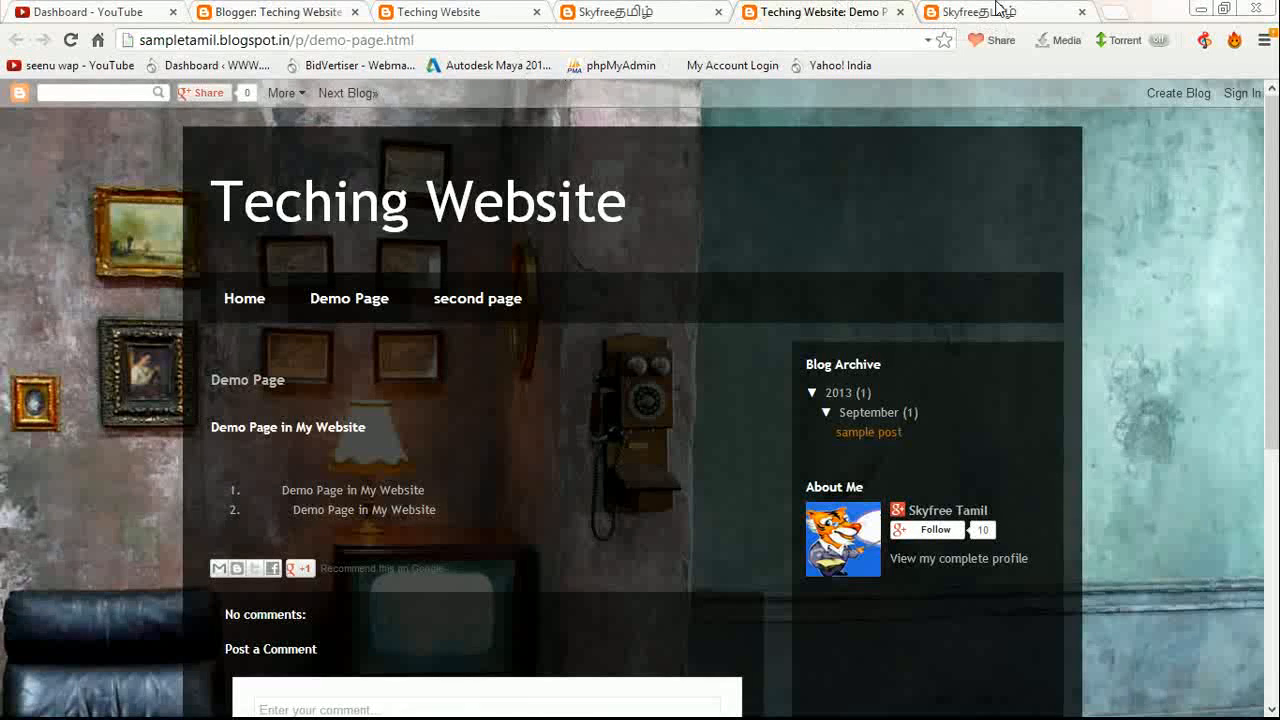
left_click(998, 11)
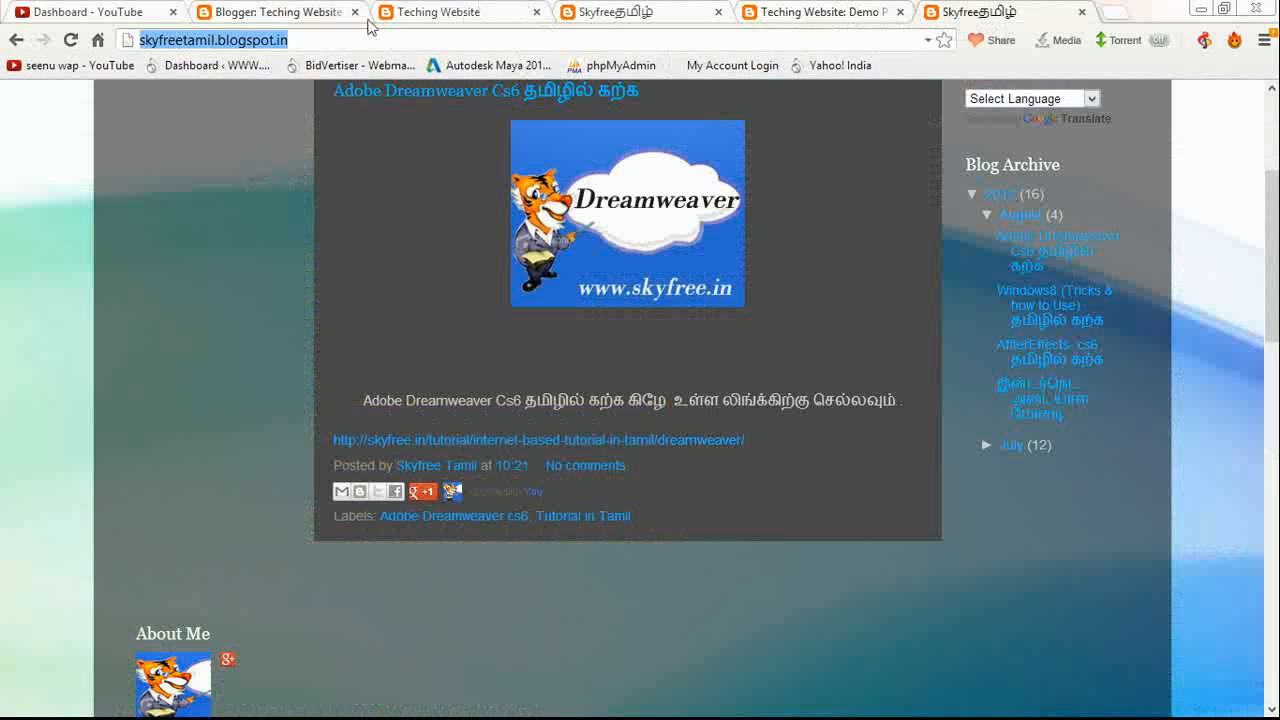
left_click(330, 14)
key("ctrl+v")
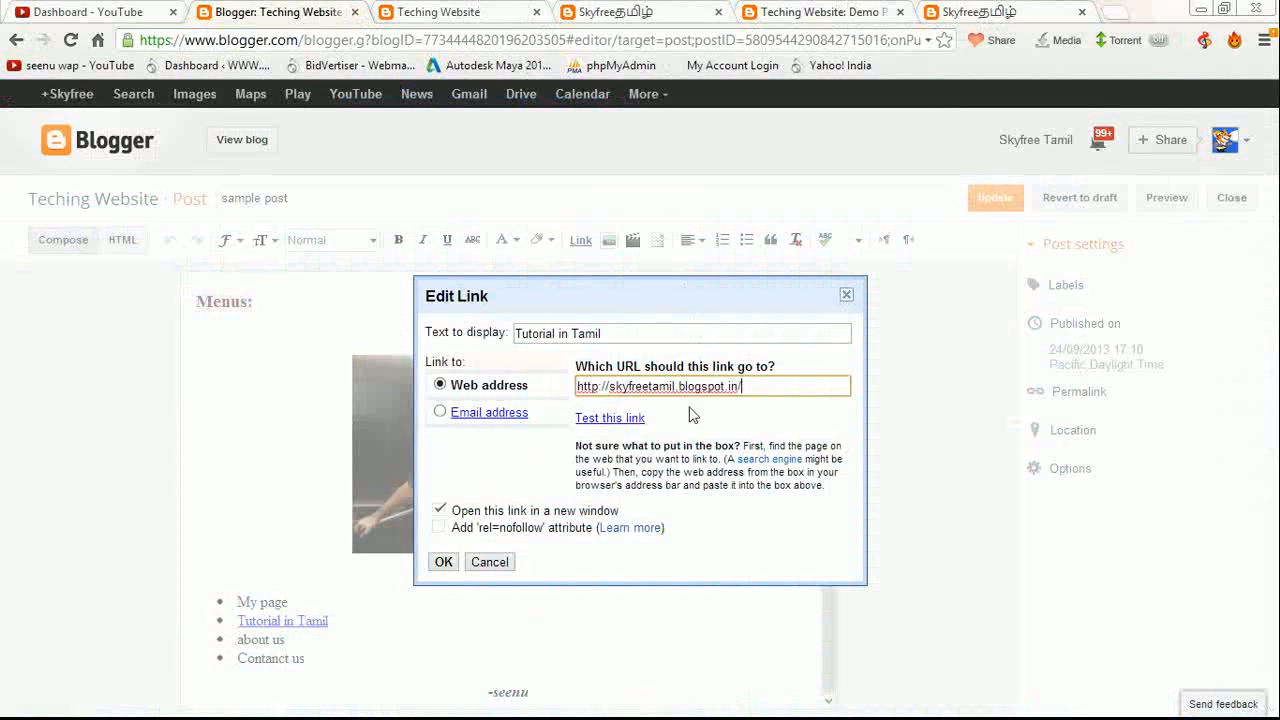
left_click(443, 562)
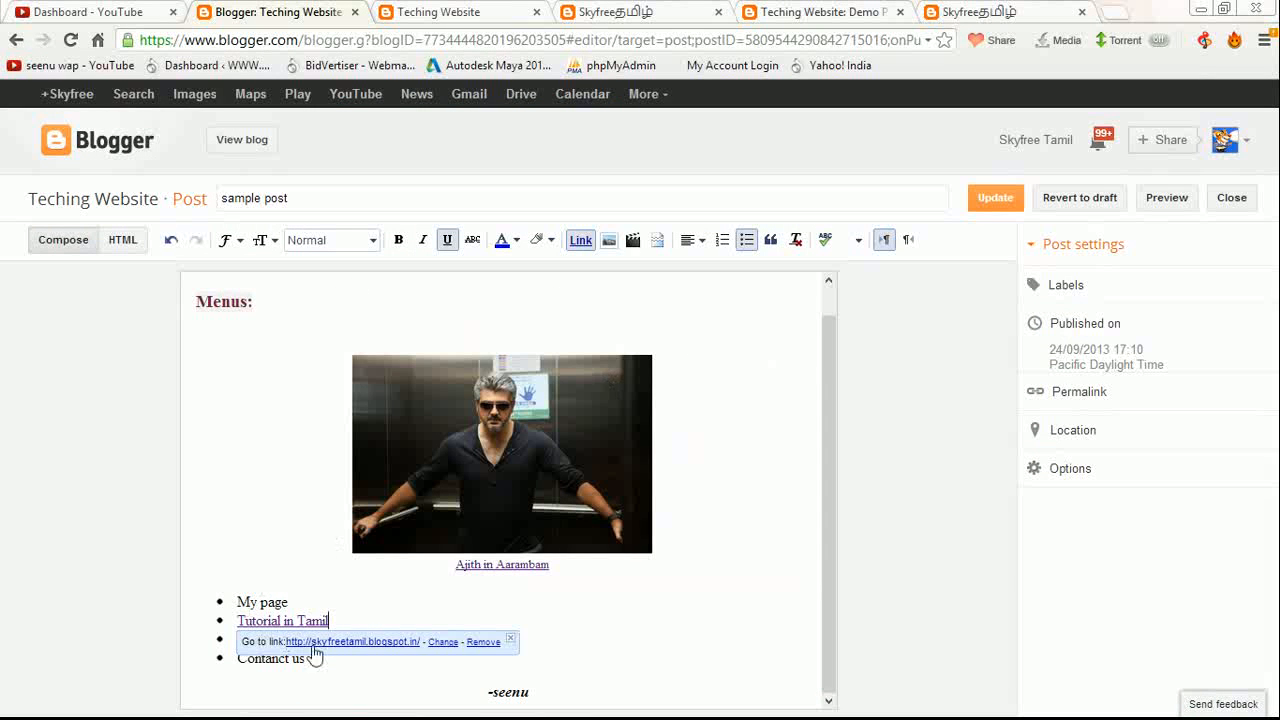
left_click(190, 538)
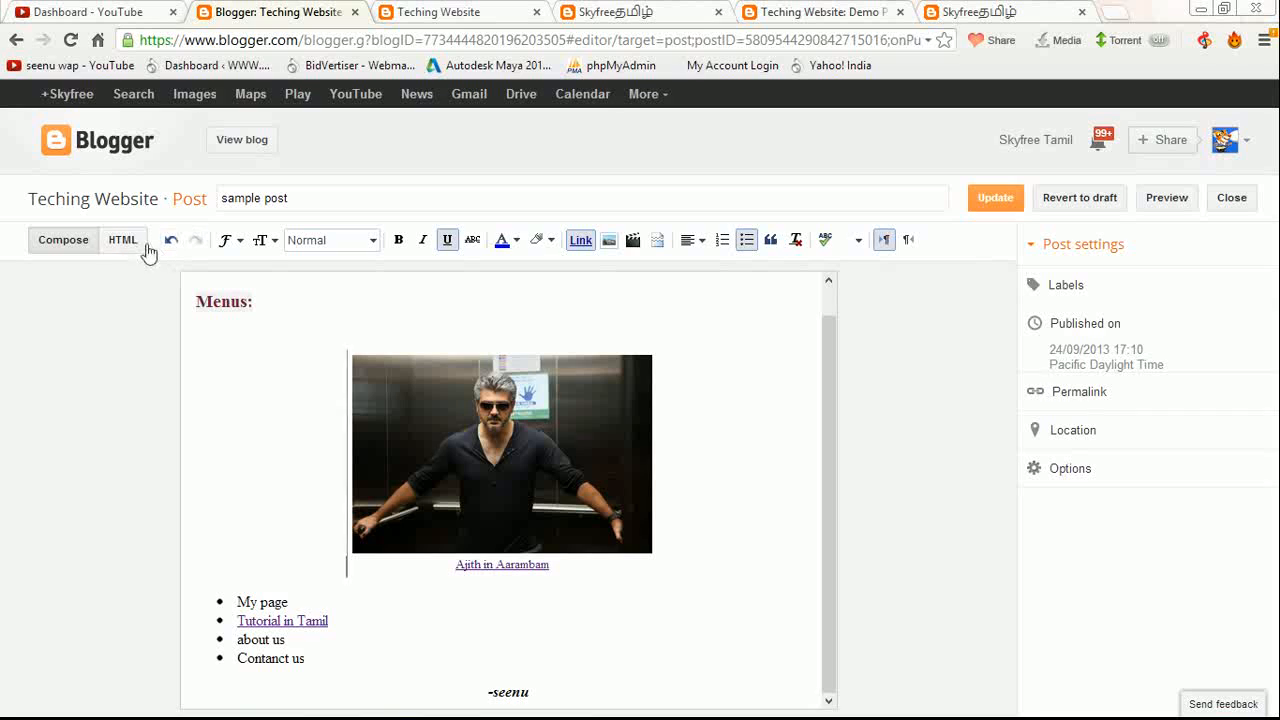
Step: Set the font of the "Contanct us" list item to Verdana
left_click(237, 249)
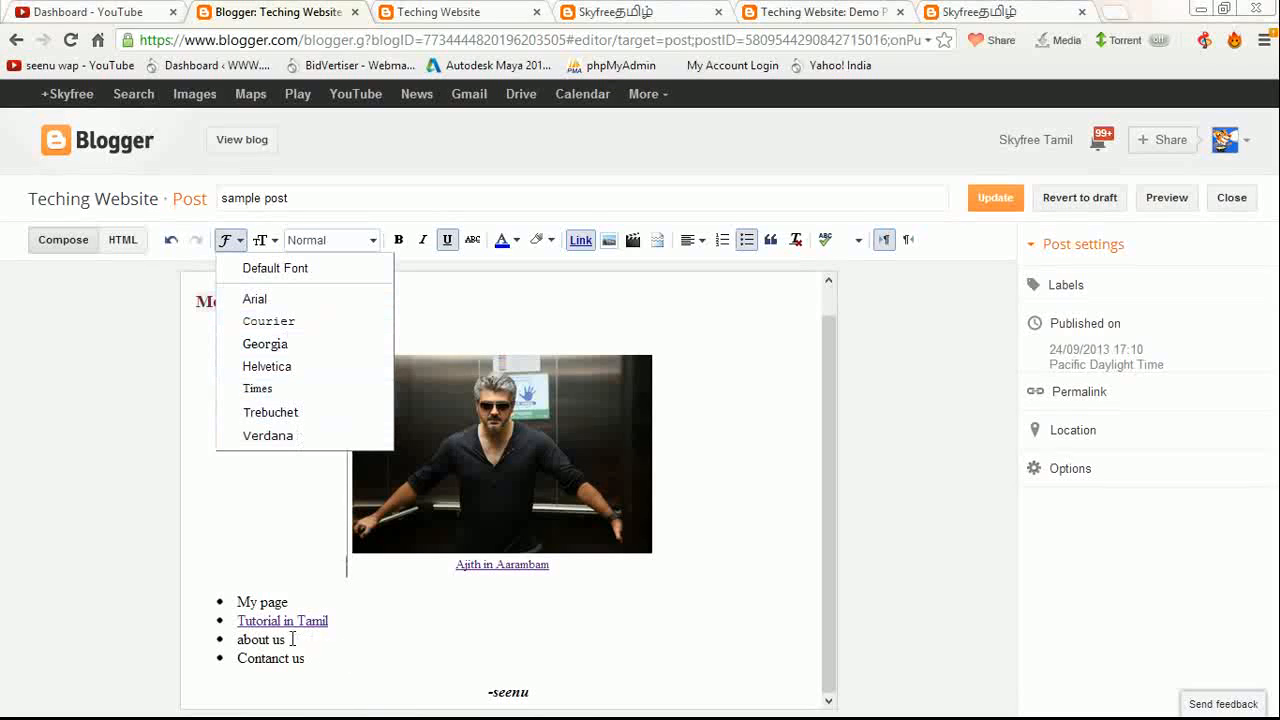
left_click(330, 690)
left_click_drag(330, 690, 232, 638)
left_click(187, 609)
left_click_drag(304, 658, 234, 654)
left_click(225, 242)
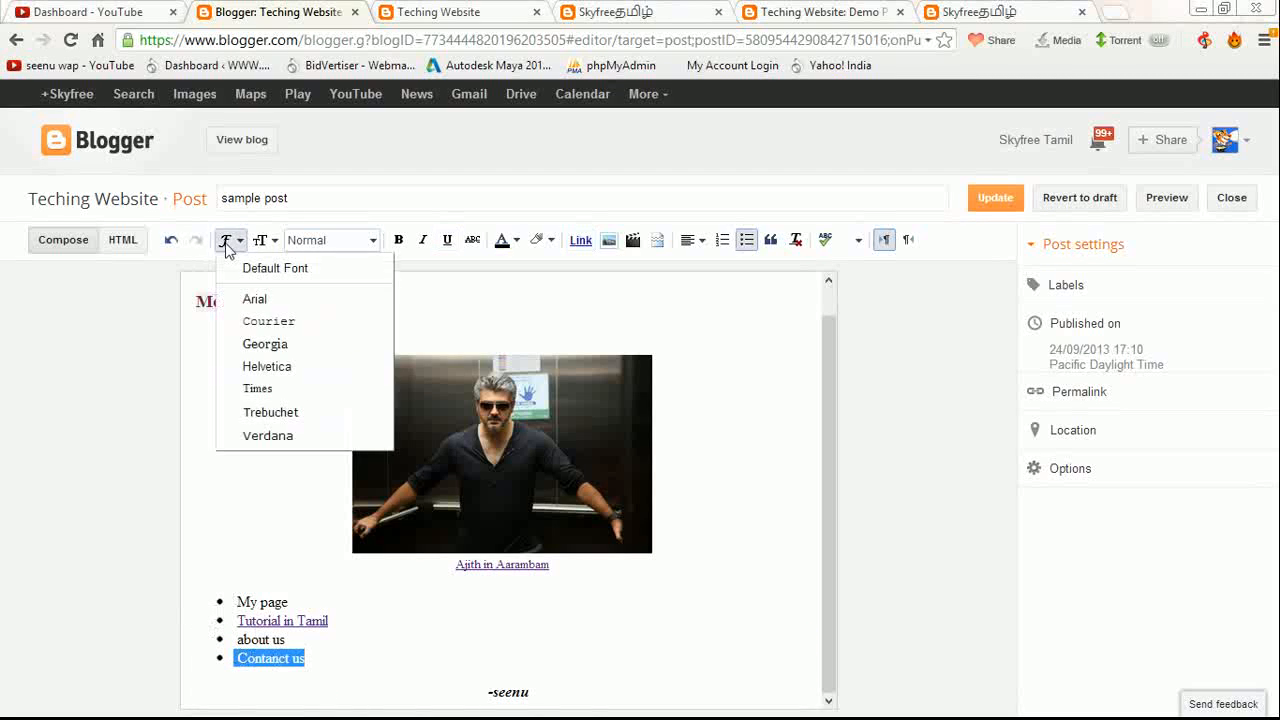
left_click(266, 428)
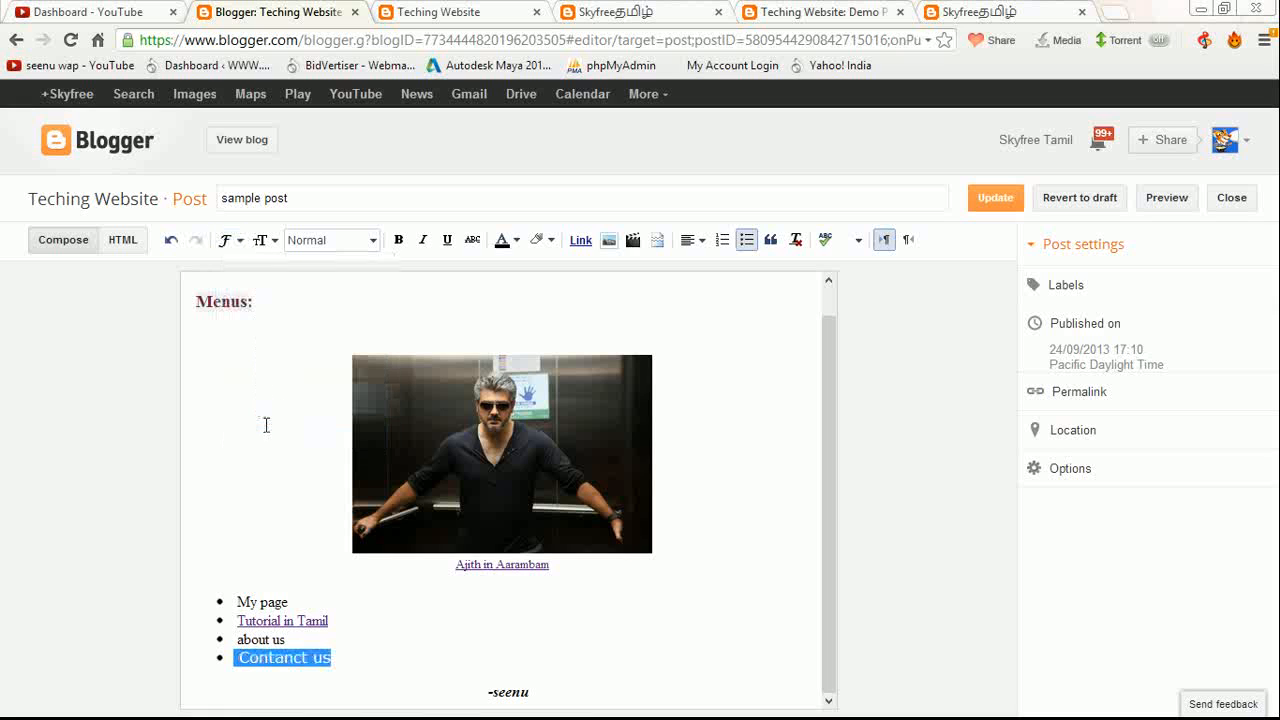
left_click(344, 655)
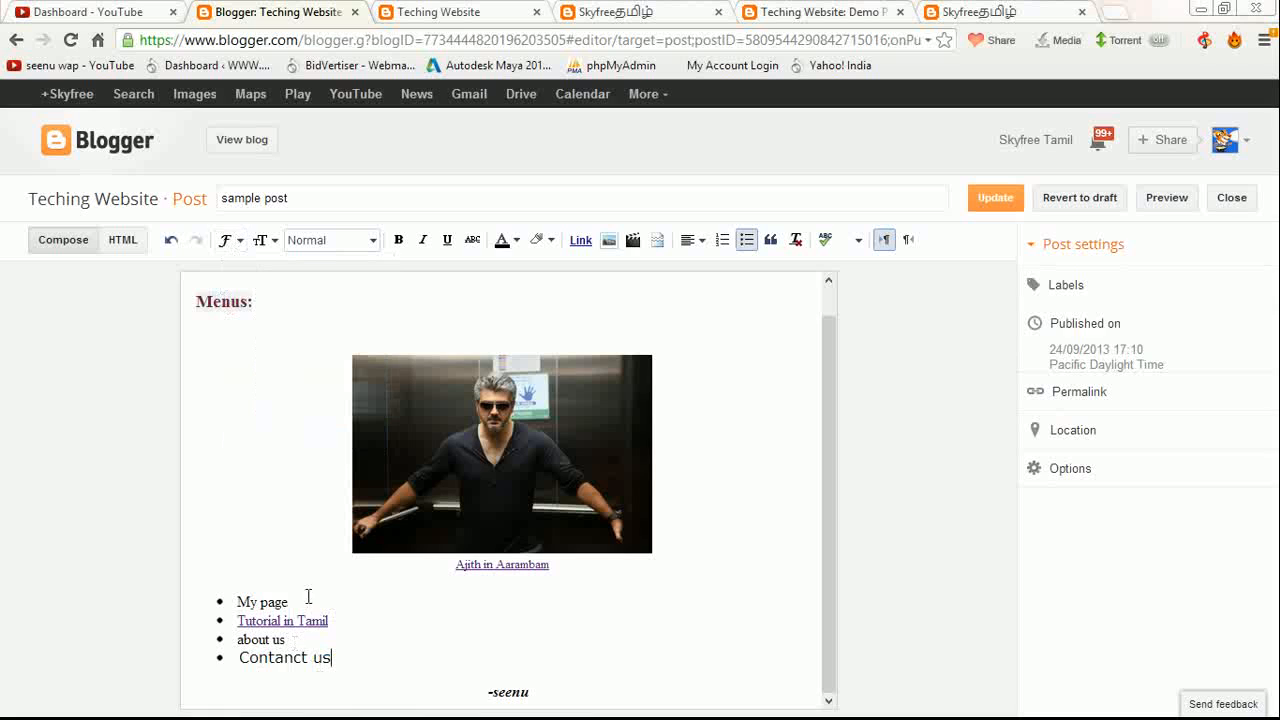
Step: Try the Small and Large font sizes on the "My page" list item and set it back to Normal
left_click_drag(305, 600, 235, 600)
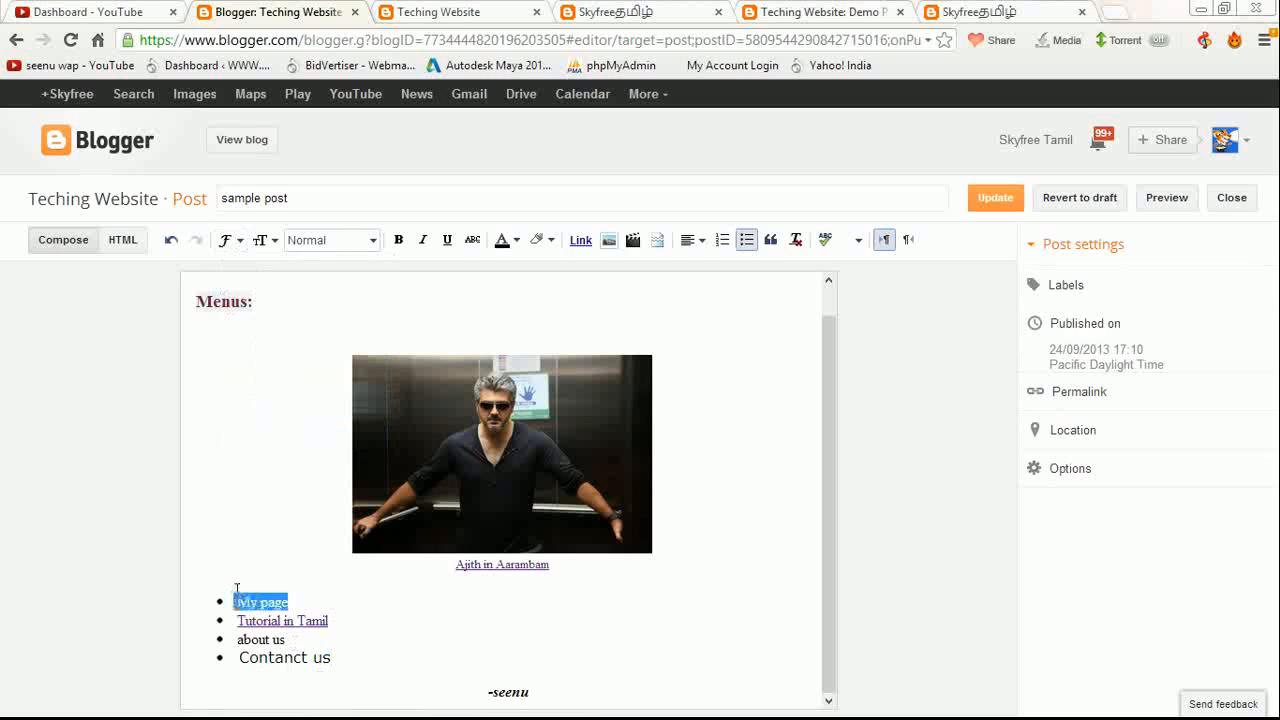
left_click(362, 240)
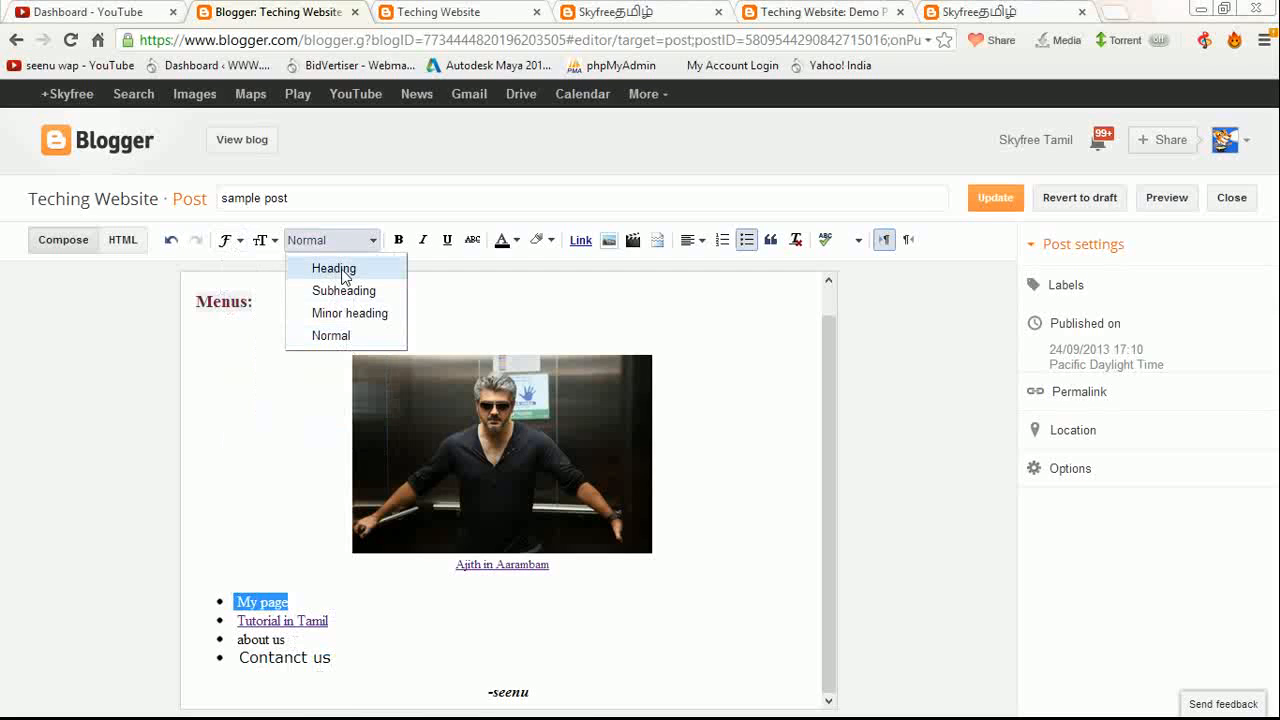
left_click(275, 276)
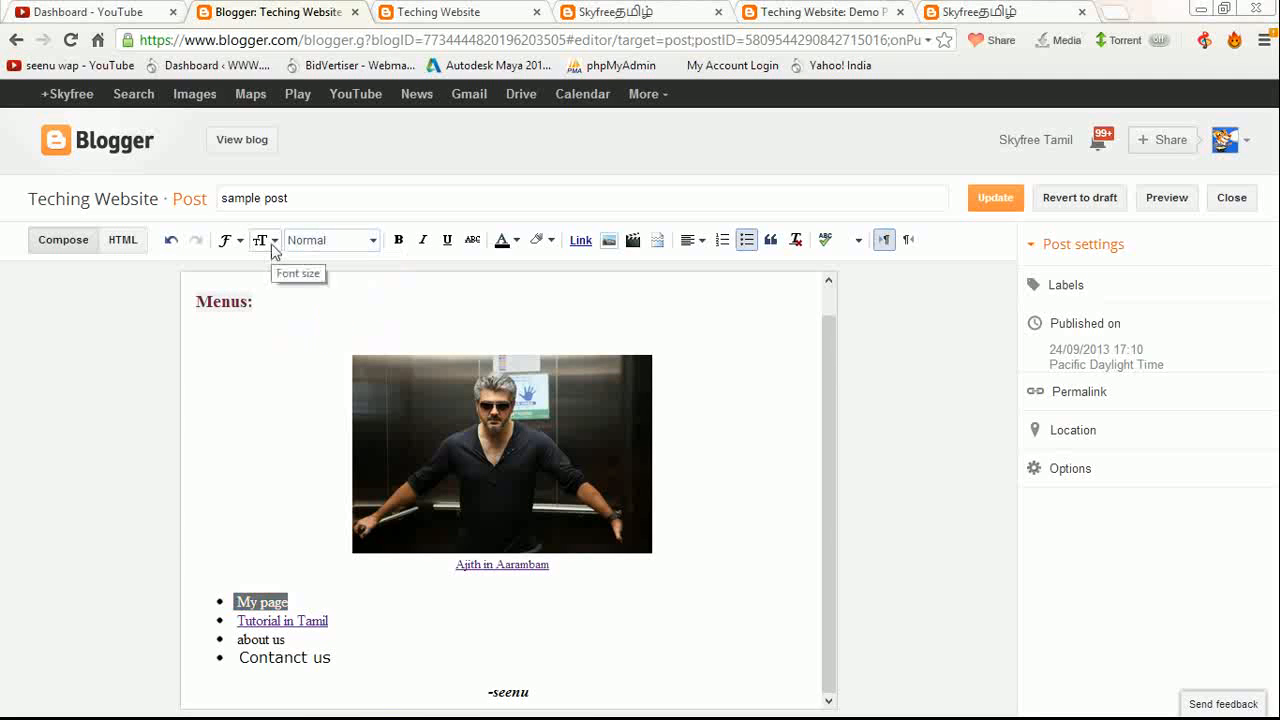
left_click(273, 245)
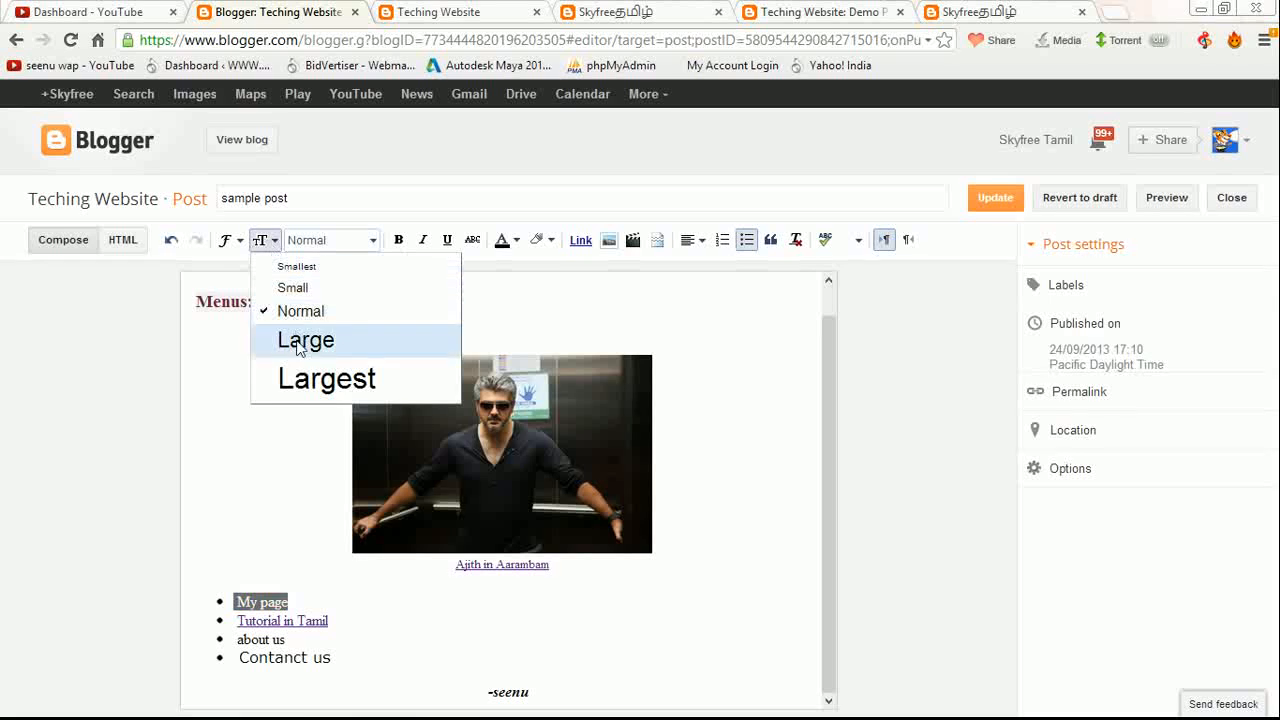
left_click(268, 287)
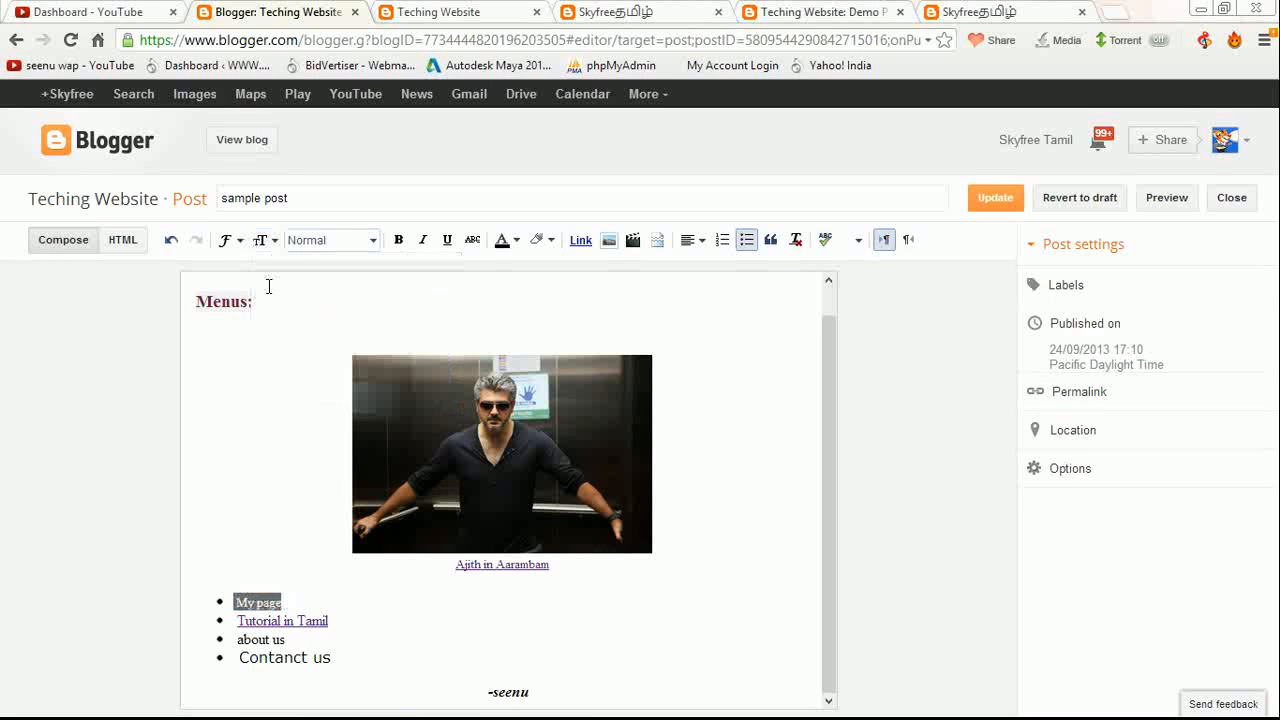
left_click(273, 242)
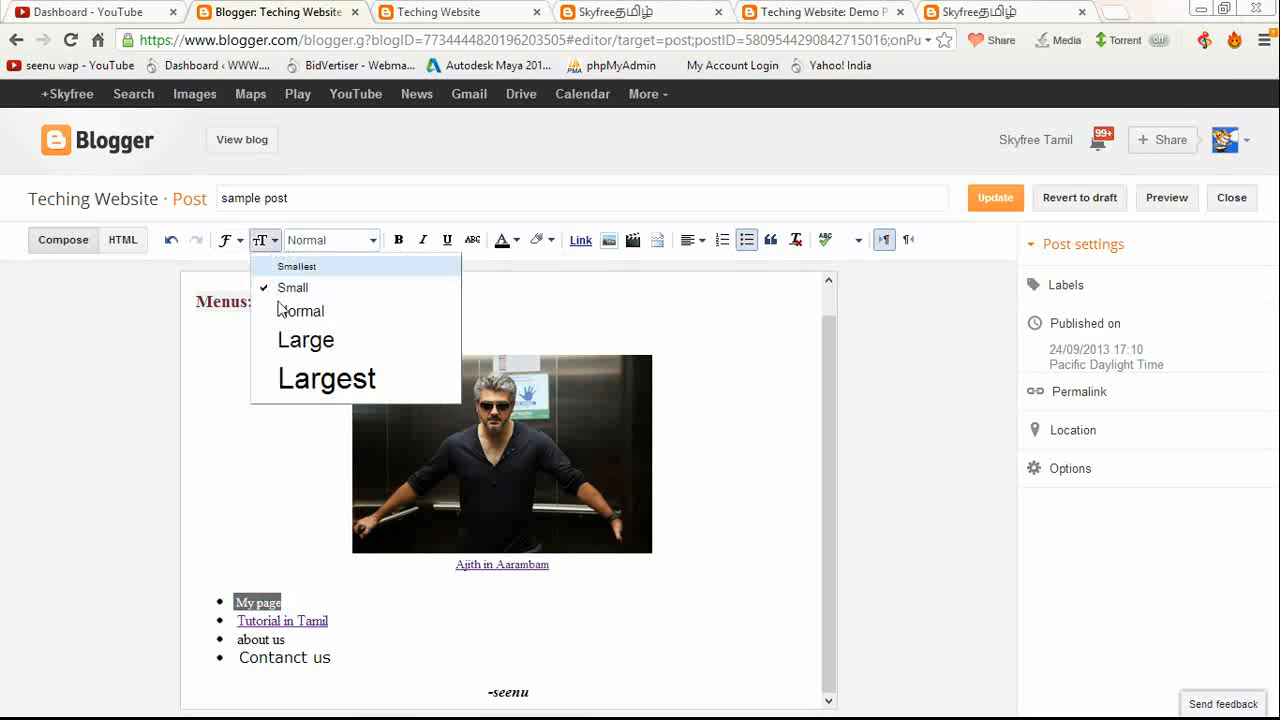
left_click(286, 342)
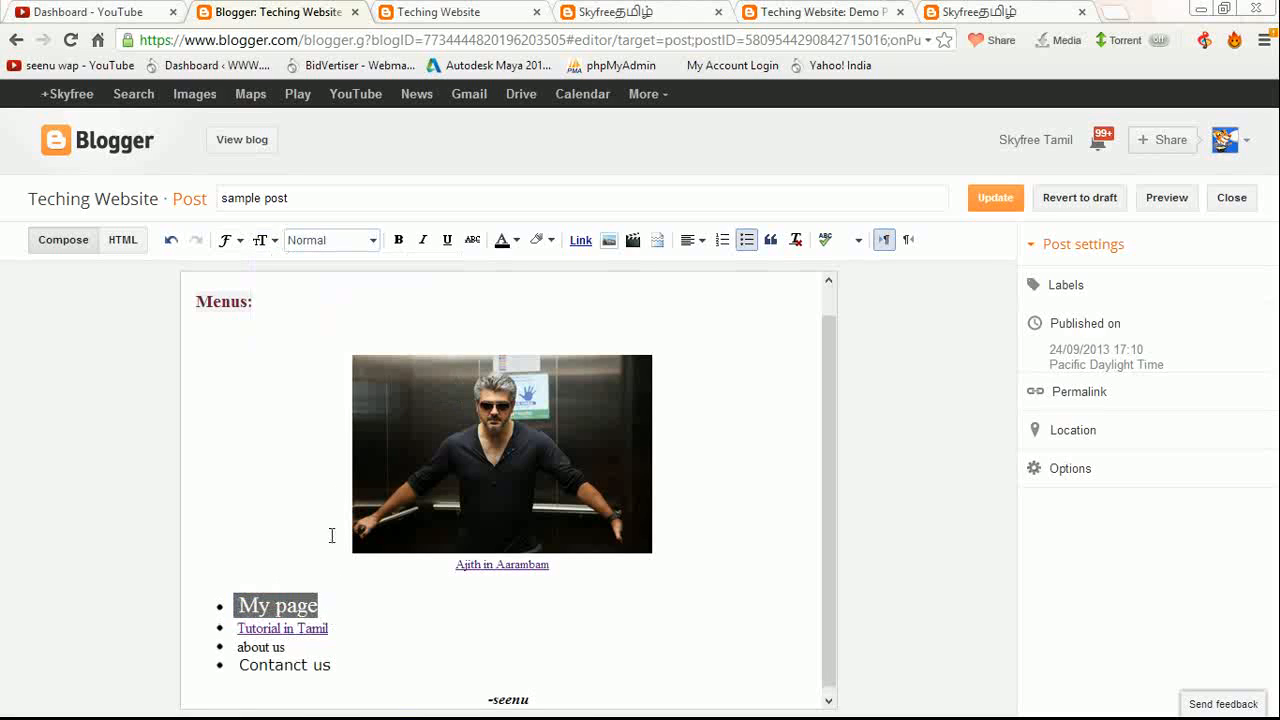
left_click(262, 240)
left_click(283, 311)
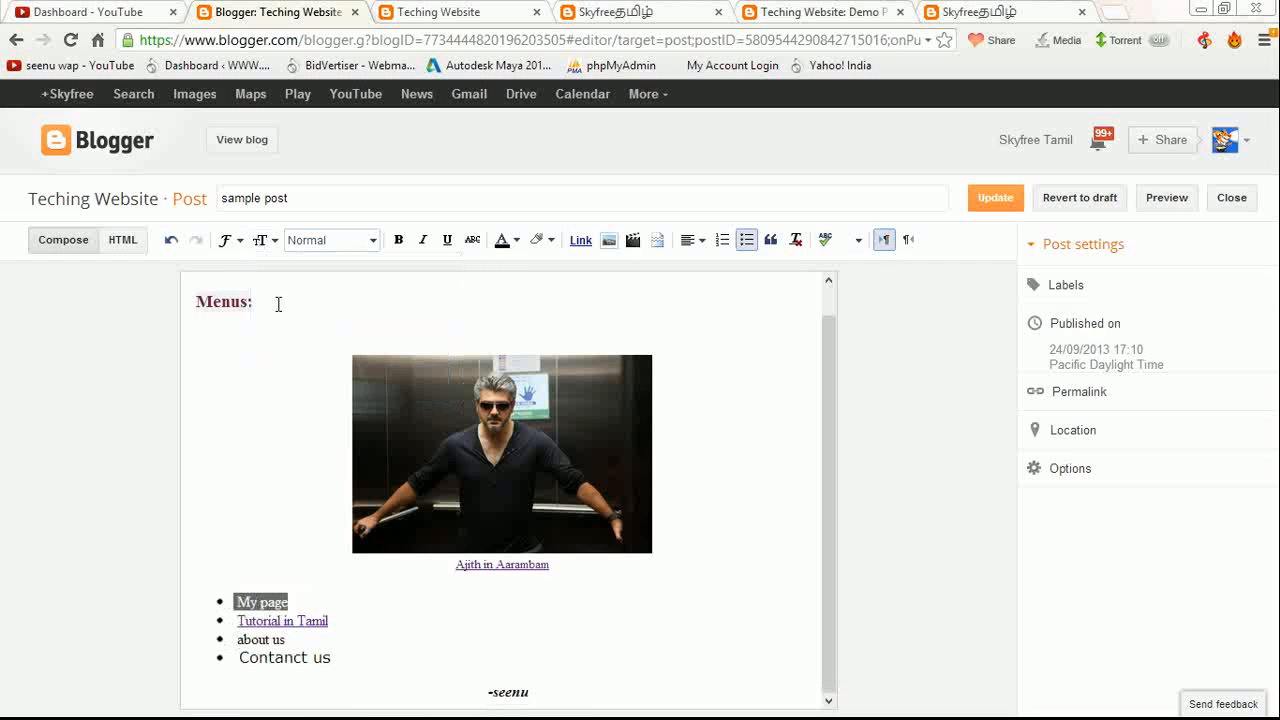
left_click(357, 652)
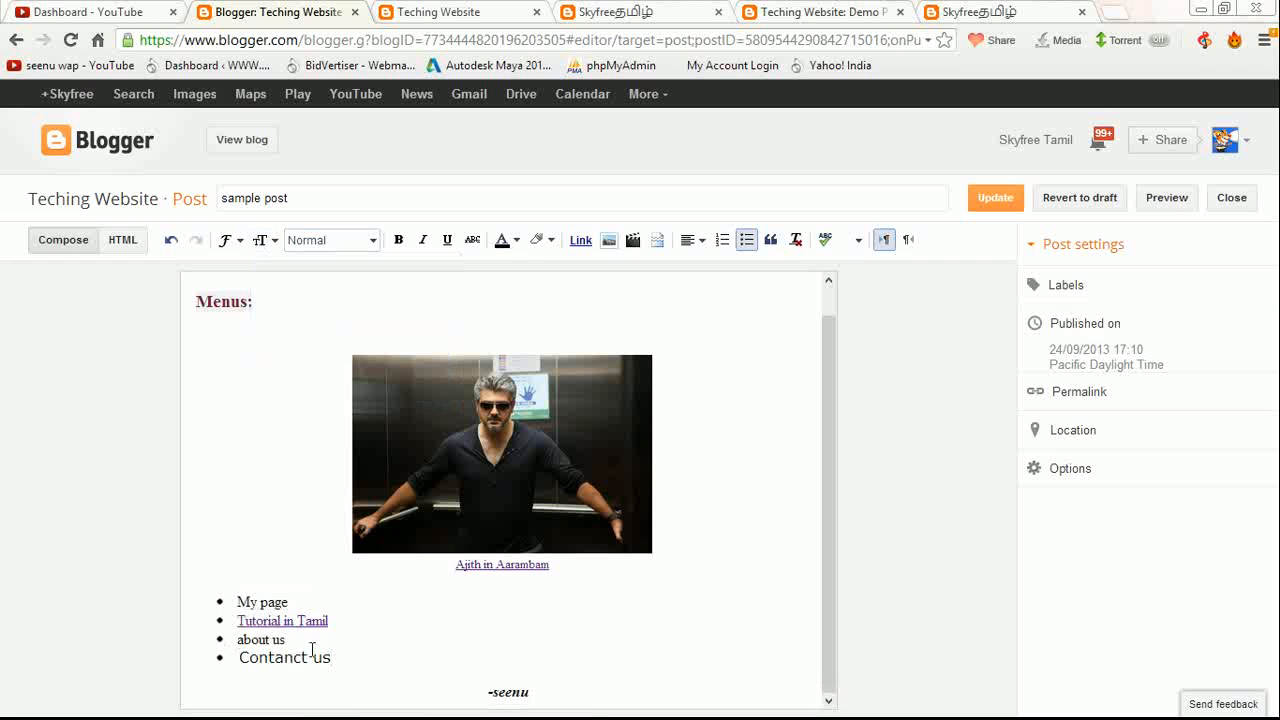
Step: Set the font of the "Contanct us" list item to Arial
left_click_drag(343, 657, 241, 652)
left_click(228, 241)
left_click(250, 302)
left_click(410, 625)
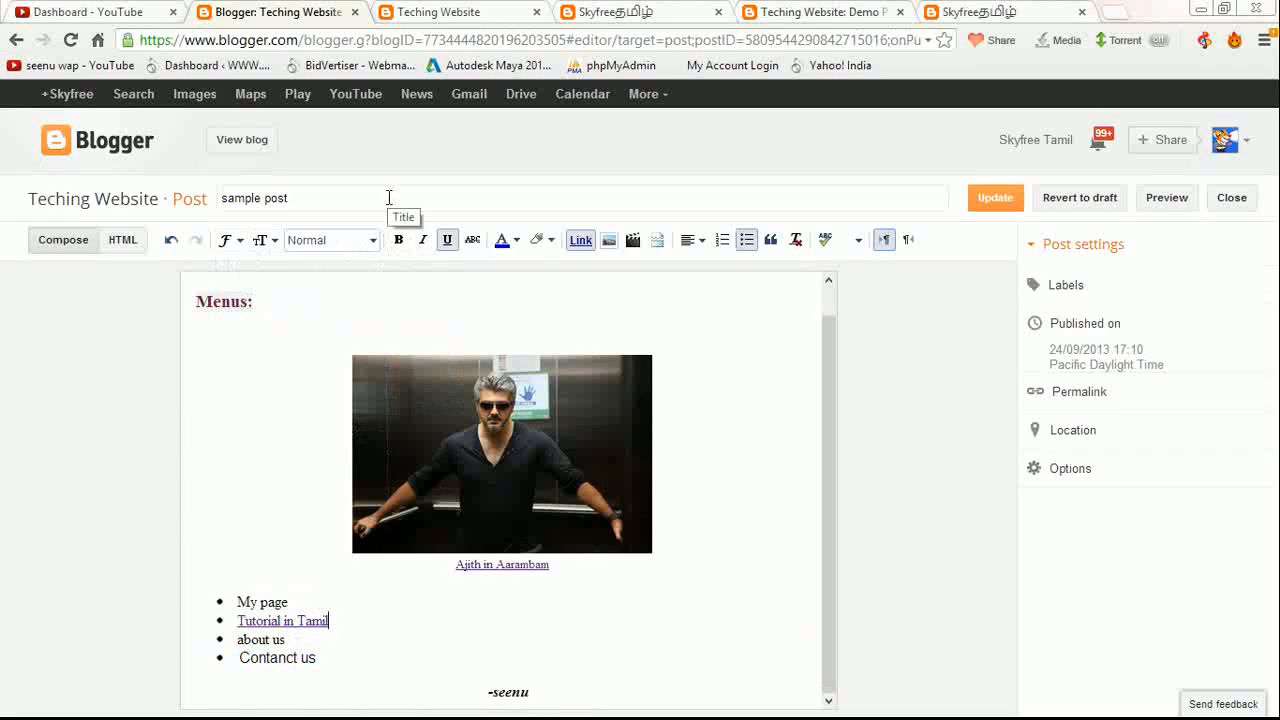
Step: Make all four items of the bulleted list bold, from "My page" to "Contanct us"
left_click_drag(366, 674, 229, 588)
left_click(398, 240)
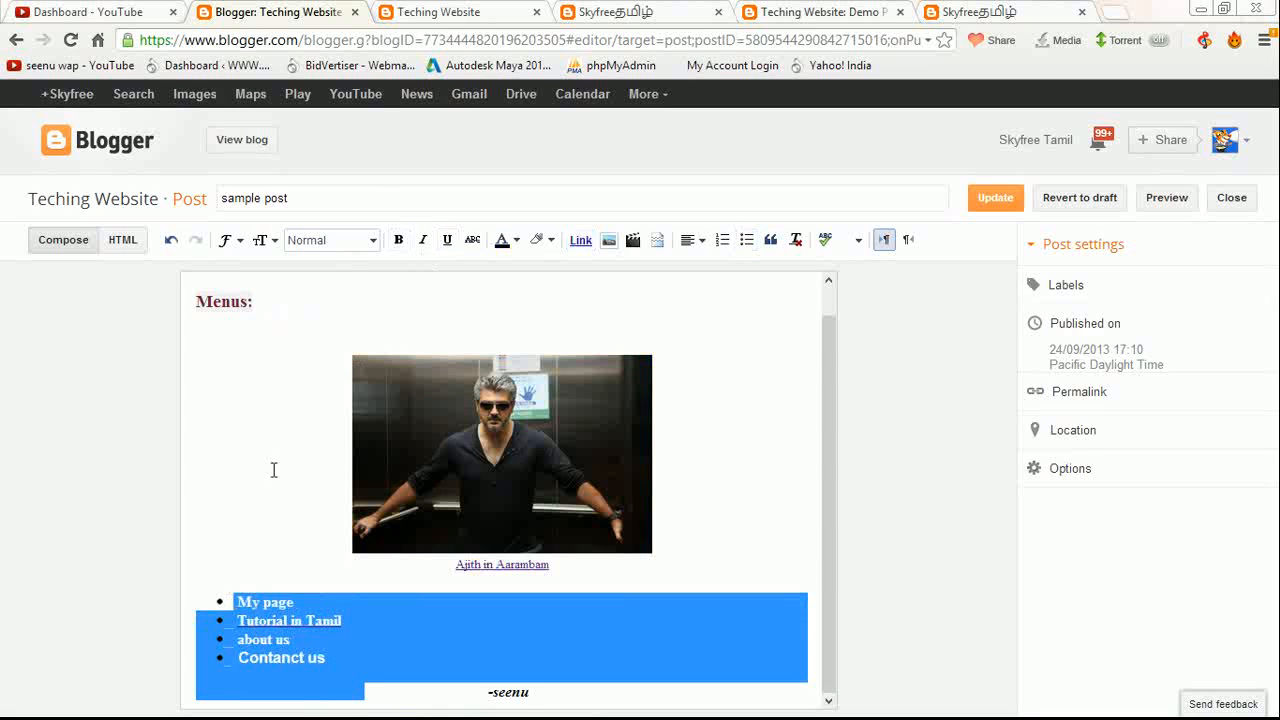
left_click(223, 475)
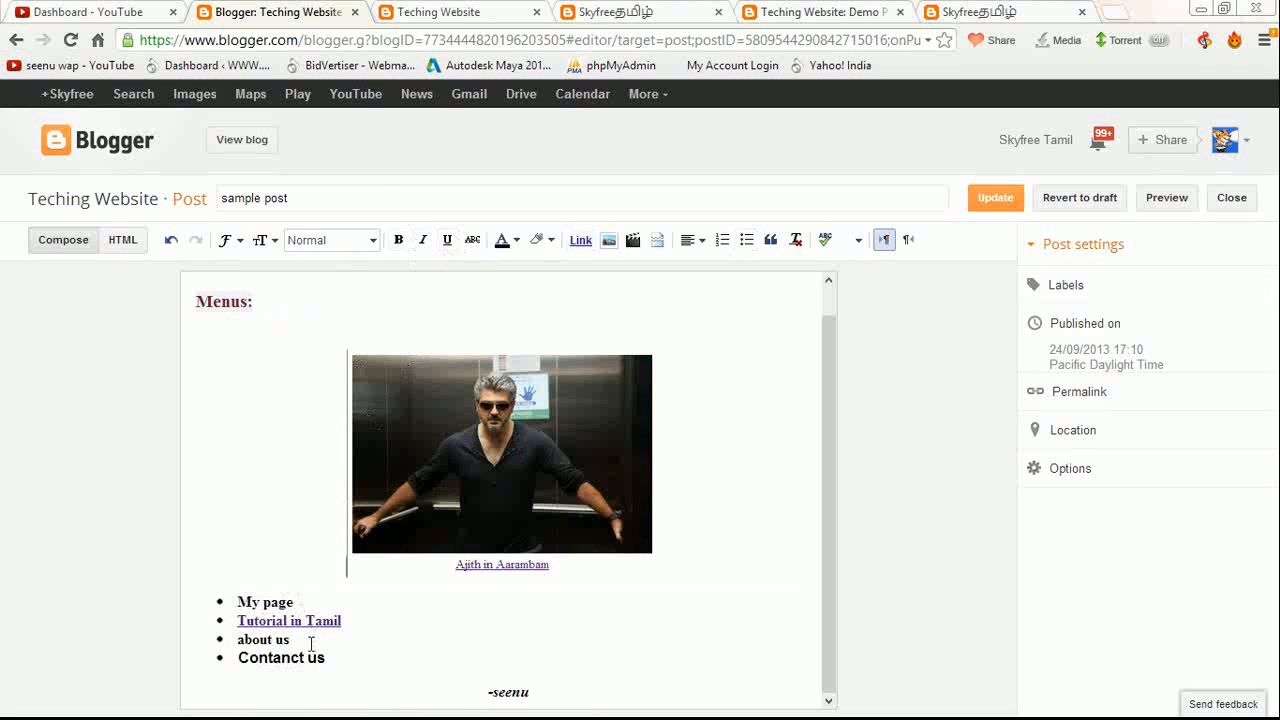
Step: Underline the "about us" list item and publish the update to the sample post
left_click_drag(311, 645, 236, 641)
left_click(447, 240)
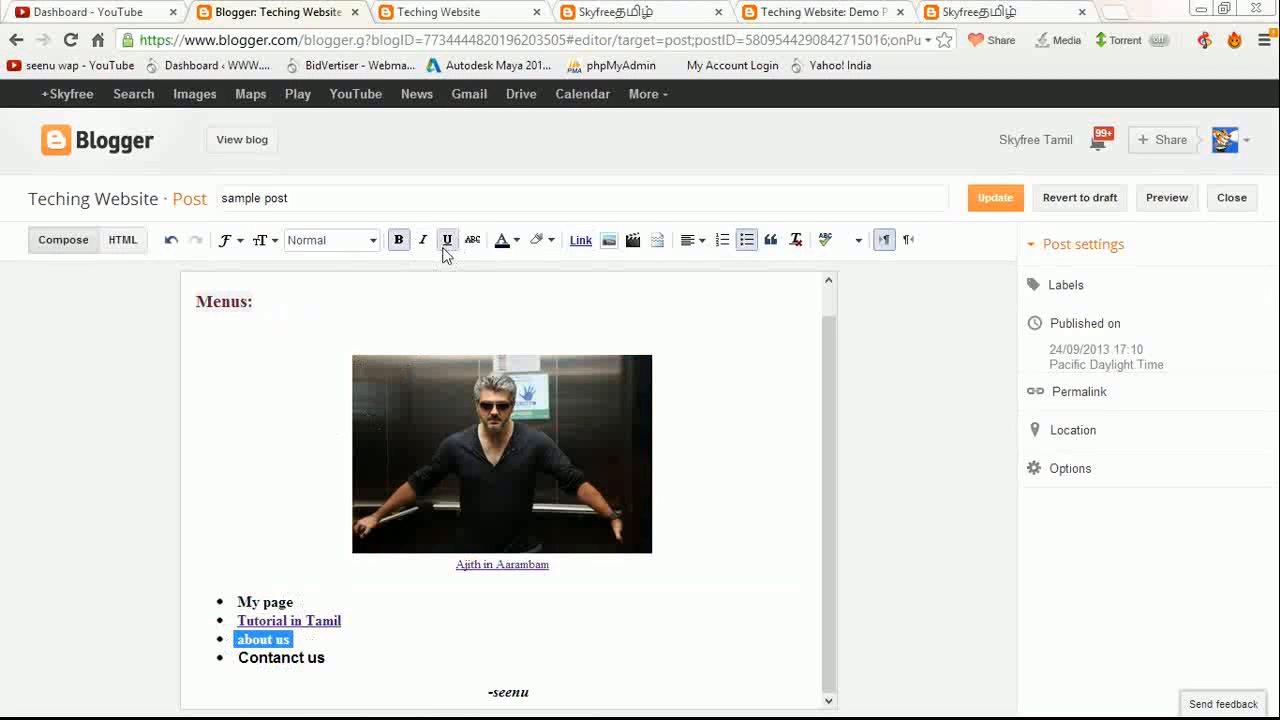
left_click(318, 642)
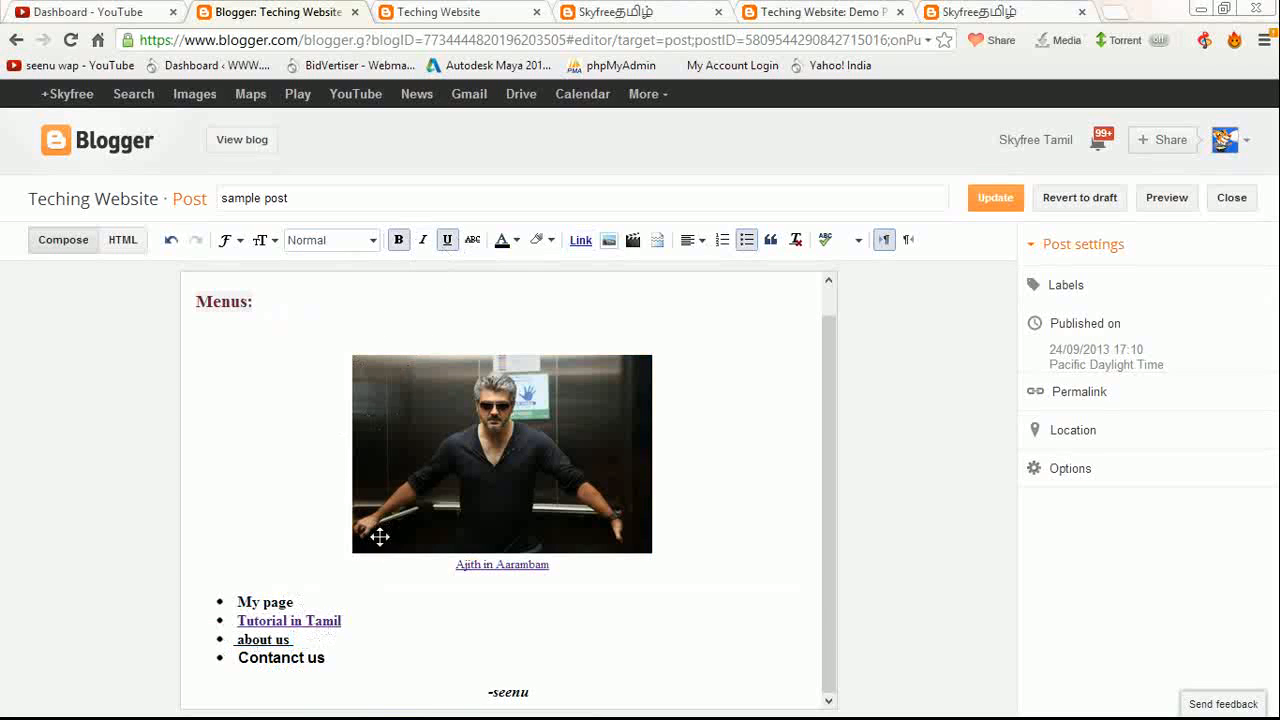
left_click(995, 198)
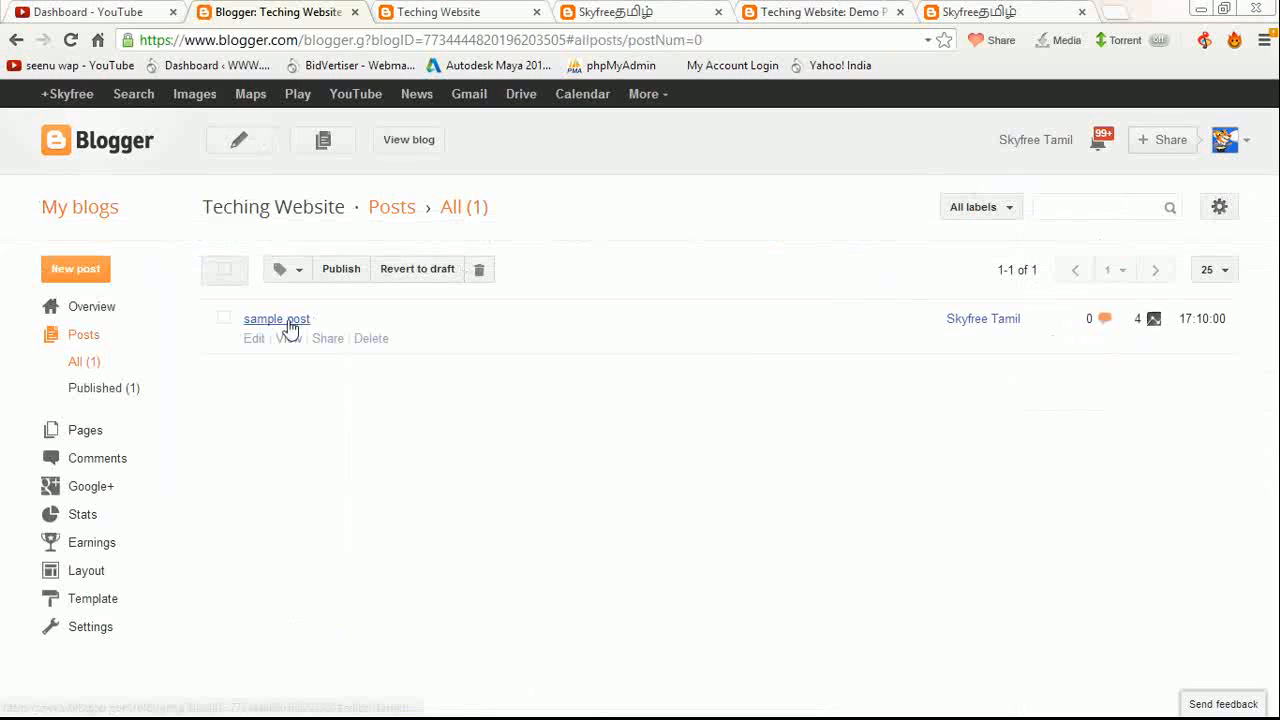
Step: Reopen the sample post for editing and remove the underline from the "about us" list item
left_click(286, 320)
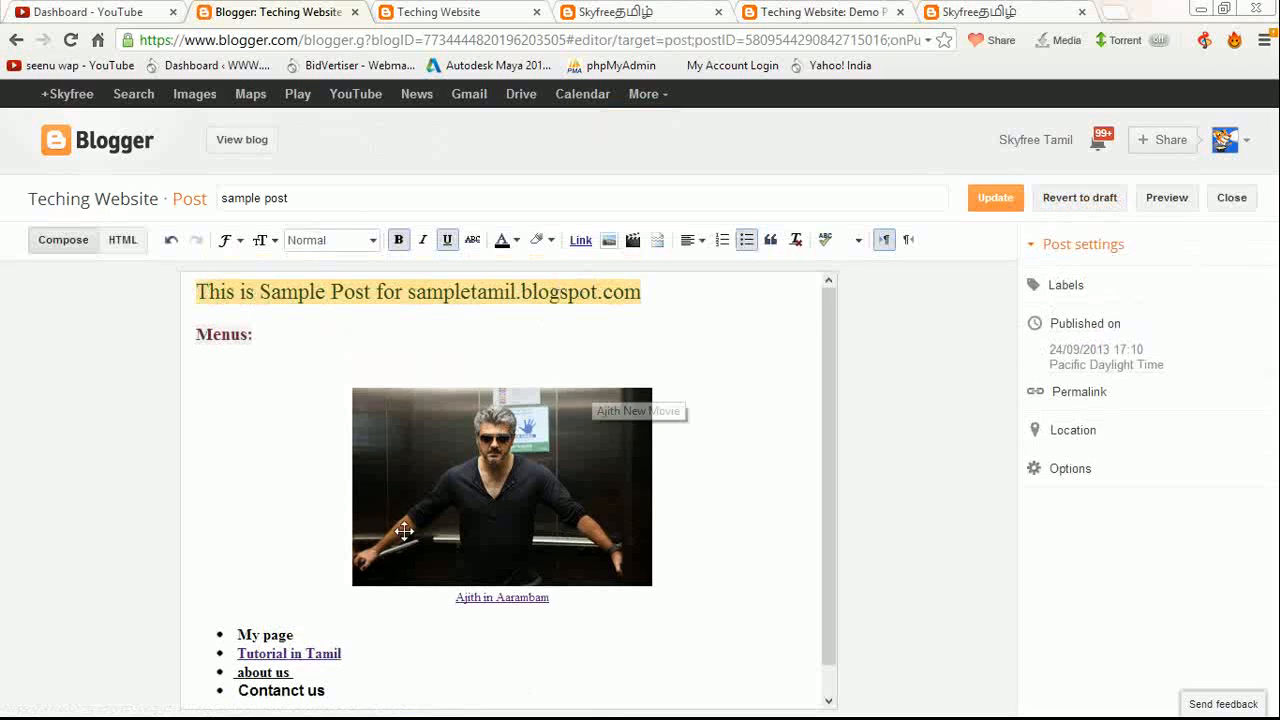
scroll(410, 538, "down", 1)
left_click_drag(306, 642, 234, 643)
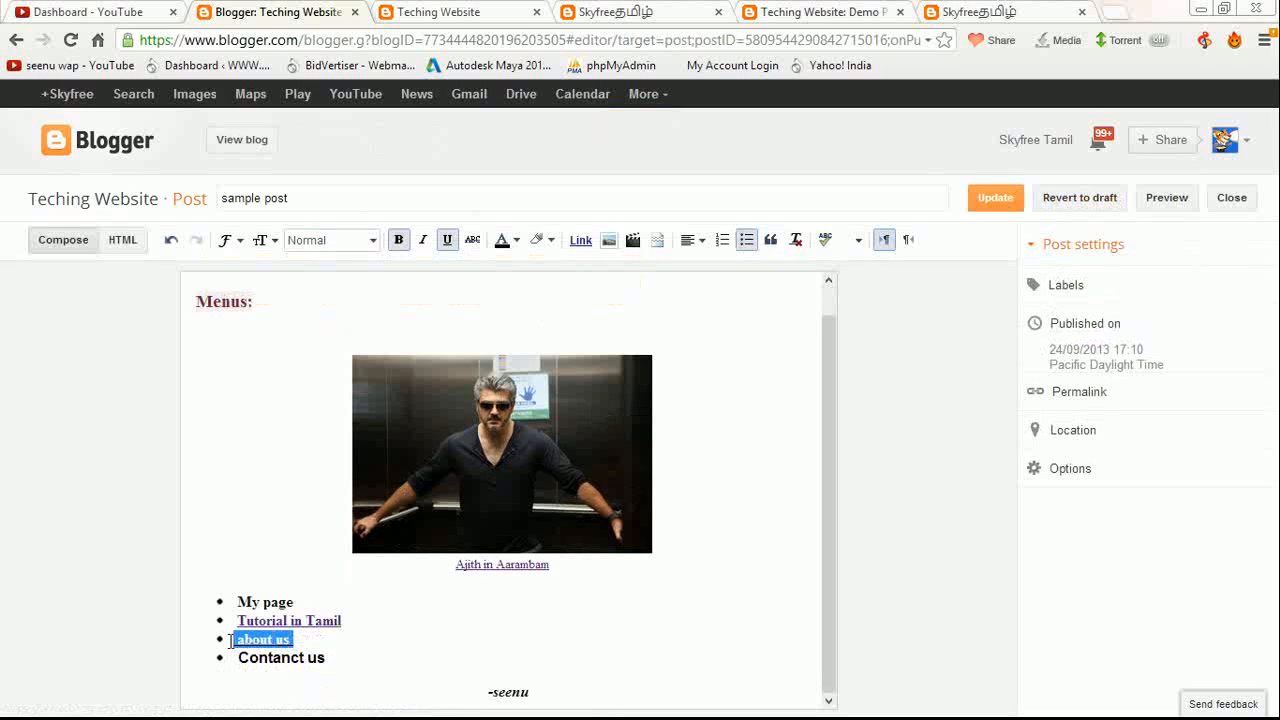
left_click(447, 241)
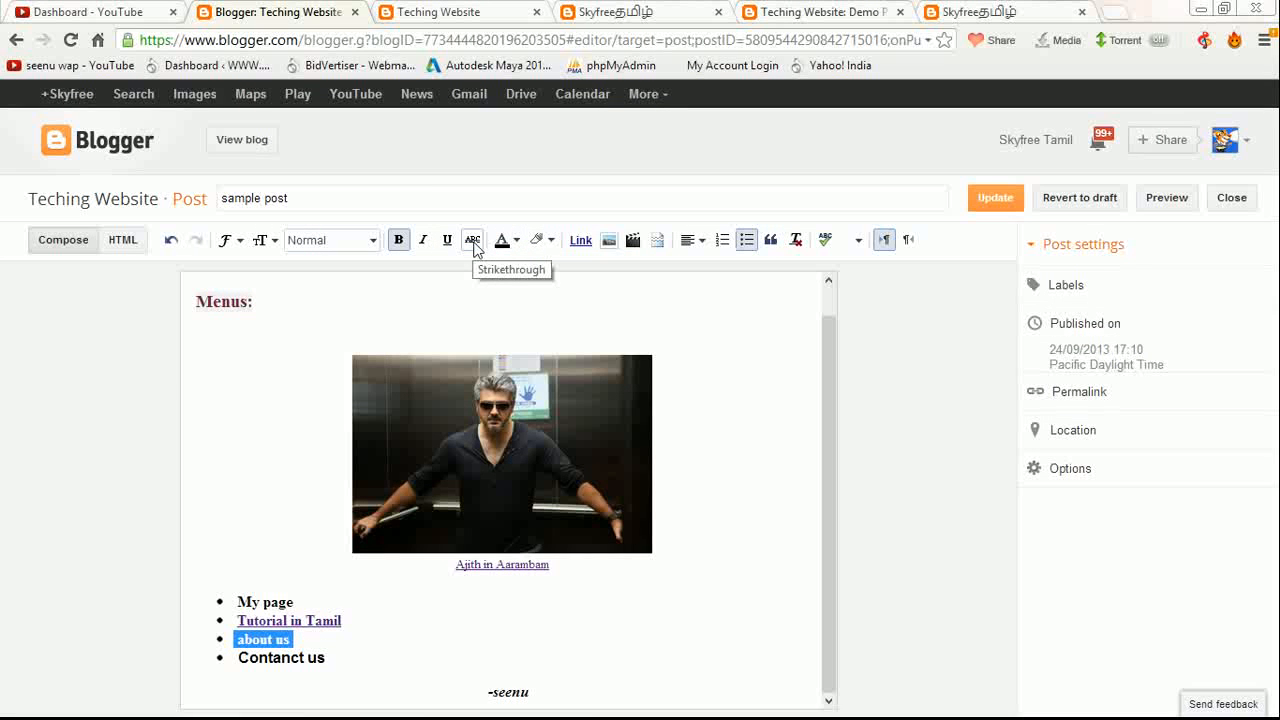
left_click(343, 640)
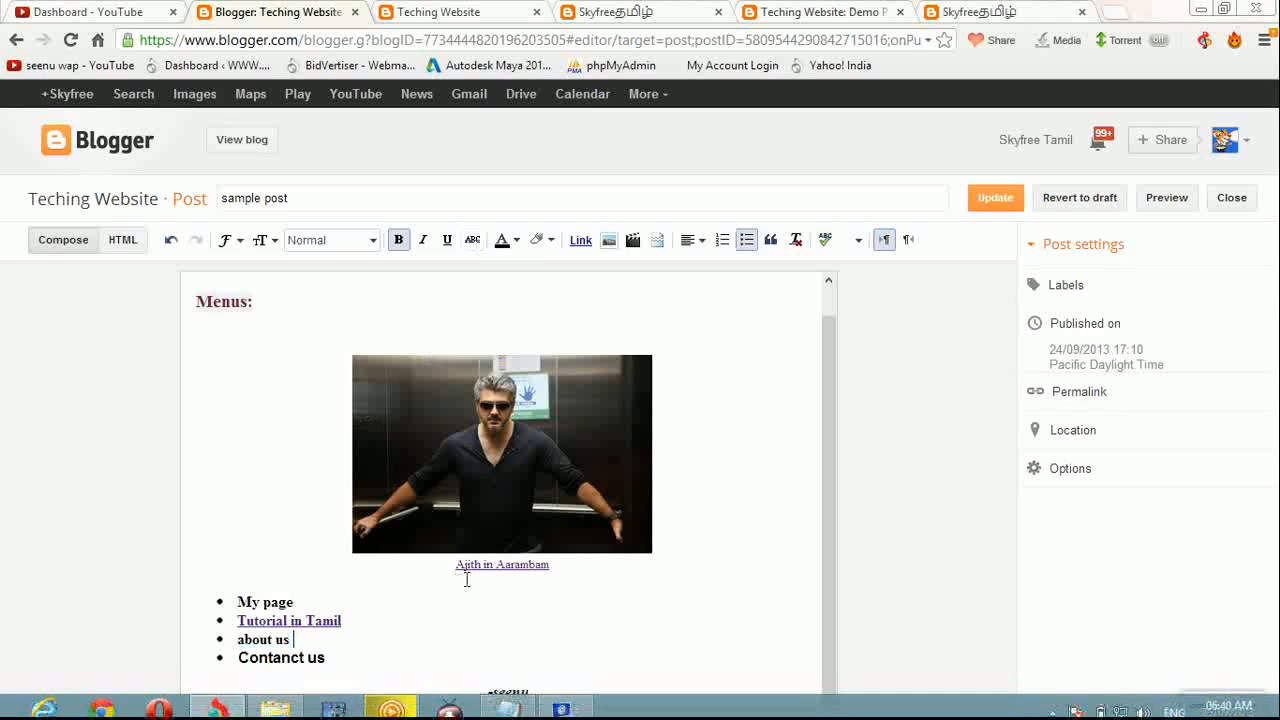
Step: Add a line reading "Rs 150, Rs100" below the bulleted list, after the "Contanct us" item
left_click(329, 659)
key("Return")
key("Return")
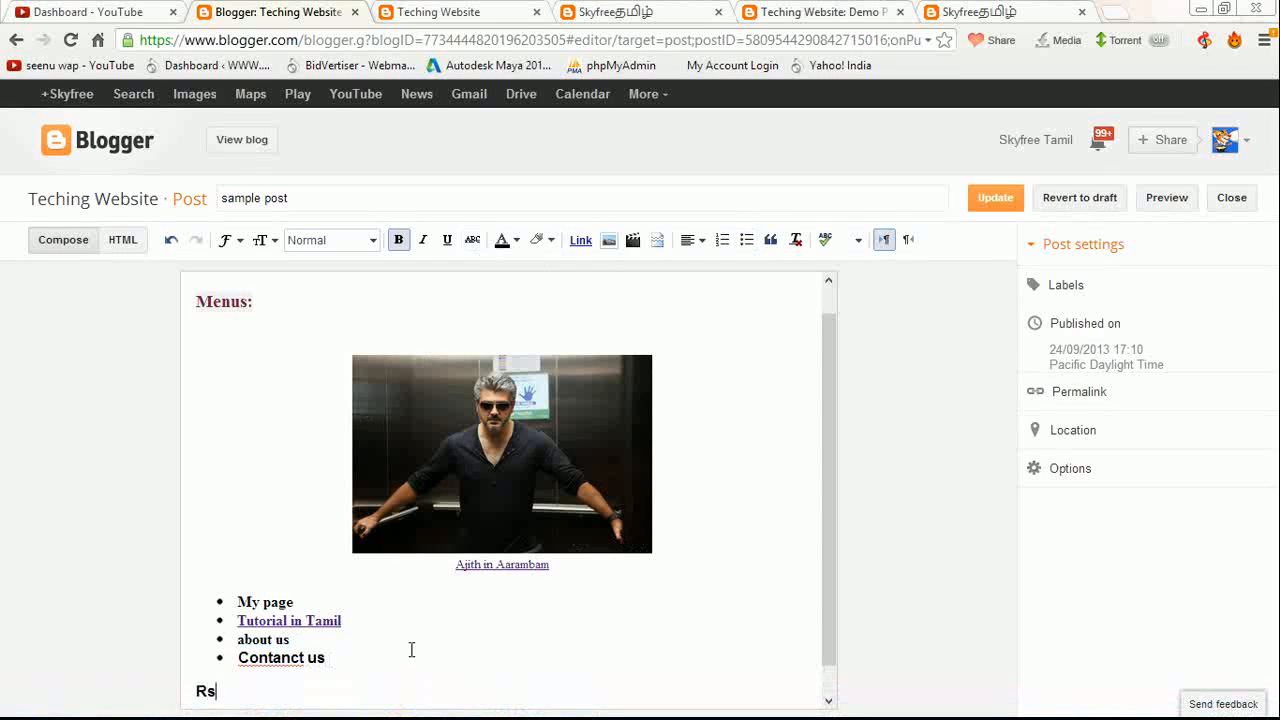
type("Rs 150")
type(", Rs100")
key("Return")
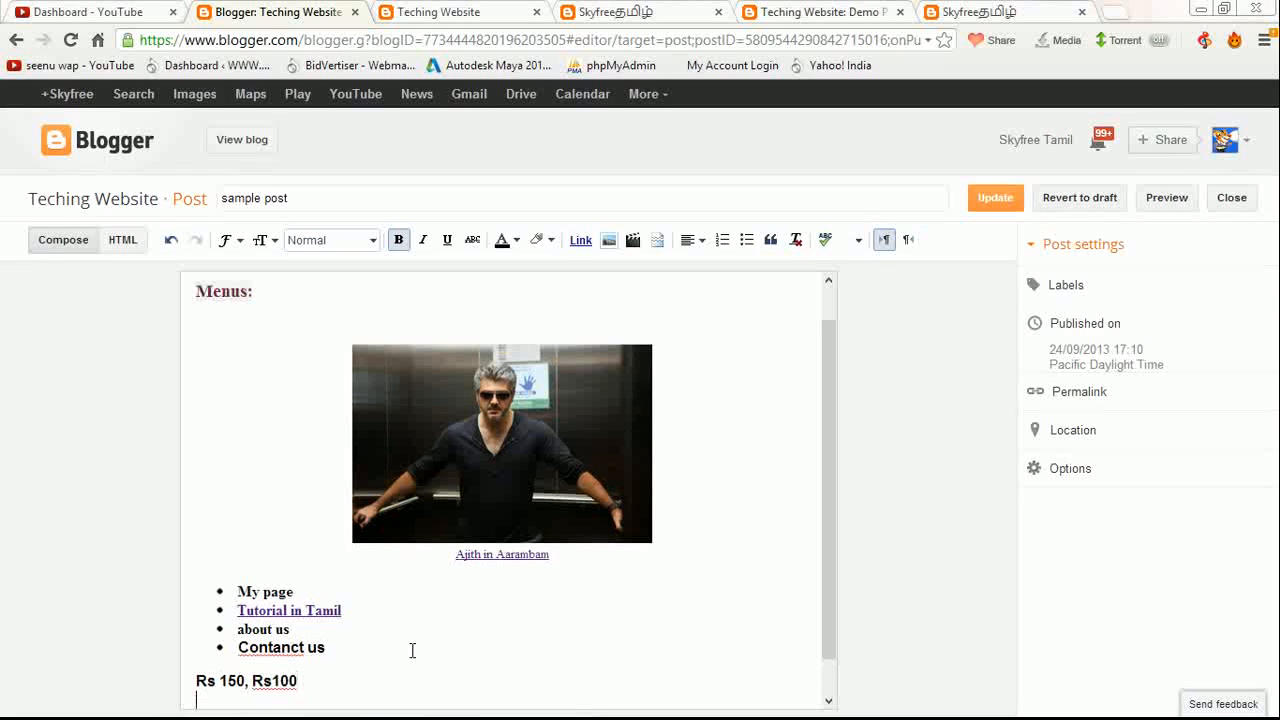
Step: Split the price text below the bulleted list into two lines reading "Rs 150(original price)" and "Rs100(our price)"
left_click(248, 681)
key("Return")
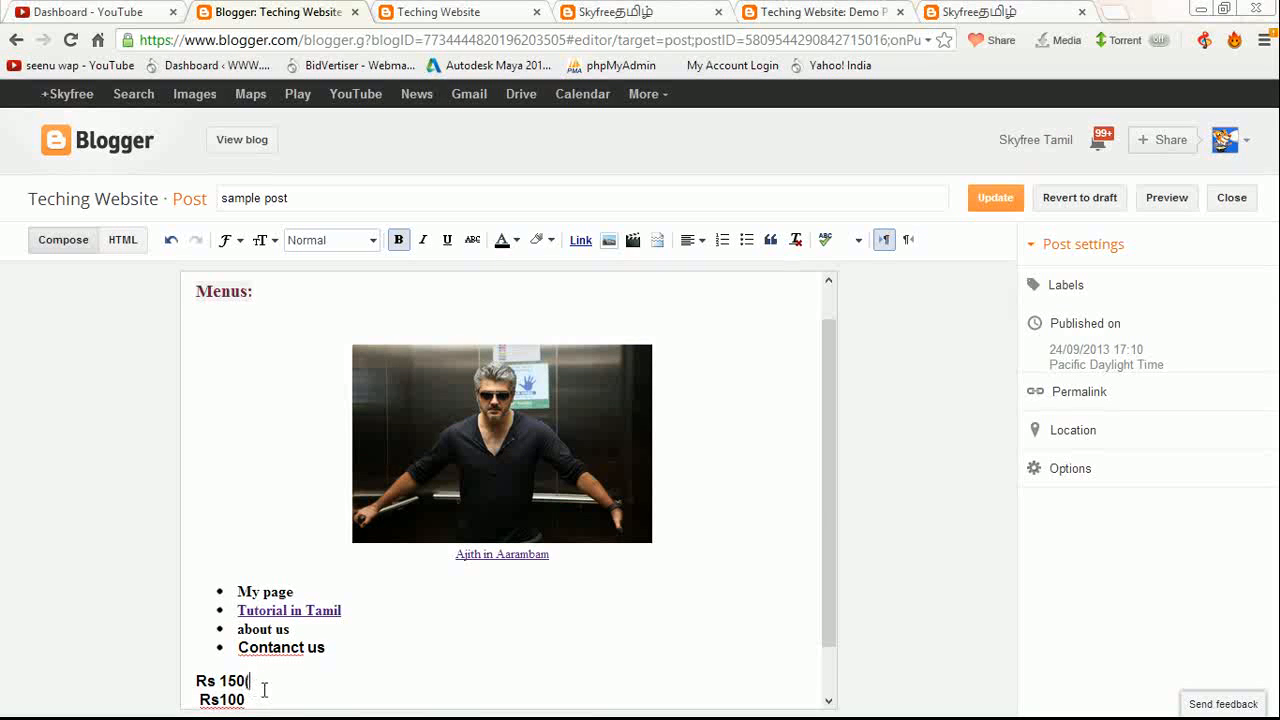
type("original price)  Rs100(")
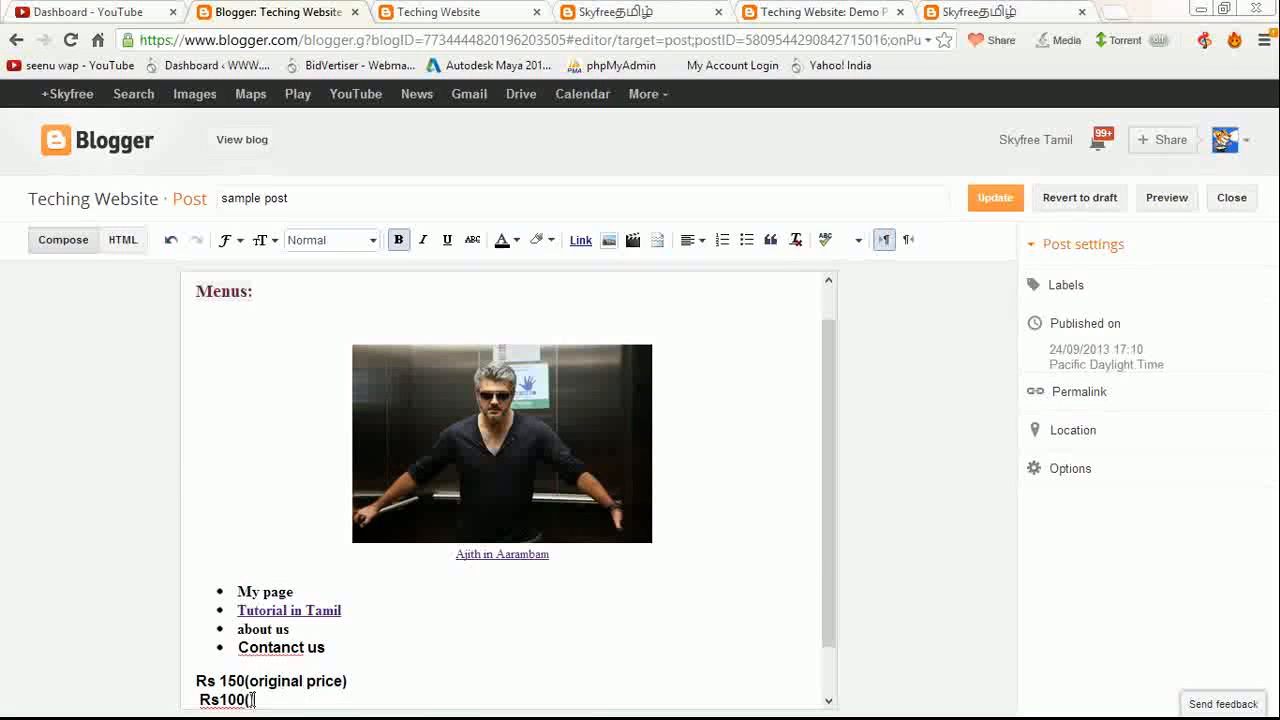
type("low")
key("BackSpace")
key("BackSpace")
type("our pr")
Step: Strike through "Rs 150" and extend the strikethrough to the whole "Rs 150(original price)" line
left_click_drag(246, 681, 188, 681)
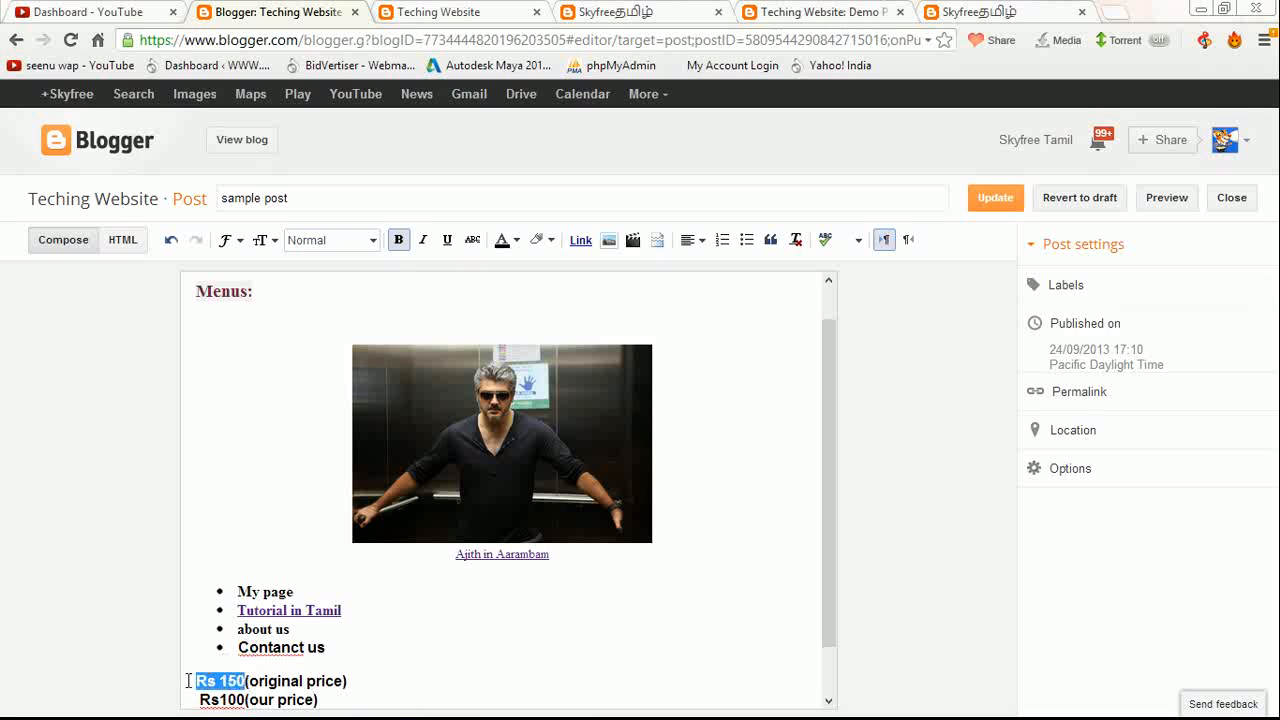
left_click(472, 243)
left_click(221, 678)
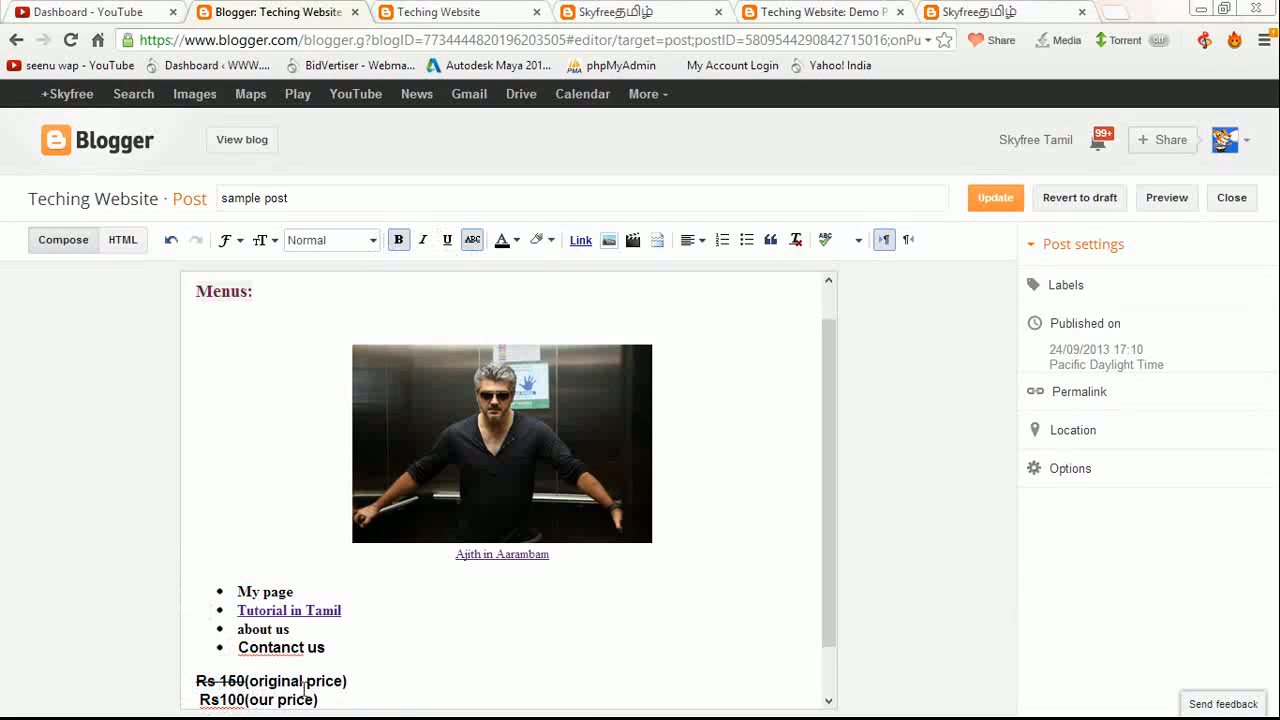
left_click_drag(367, 677, 193, 675)
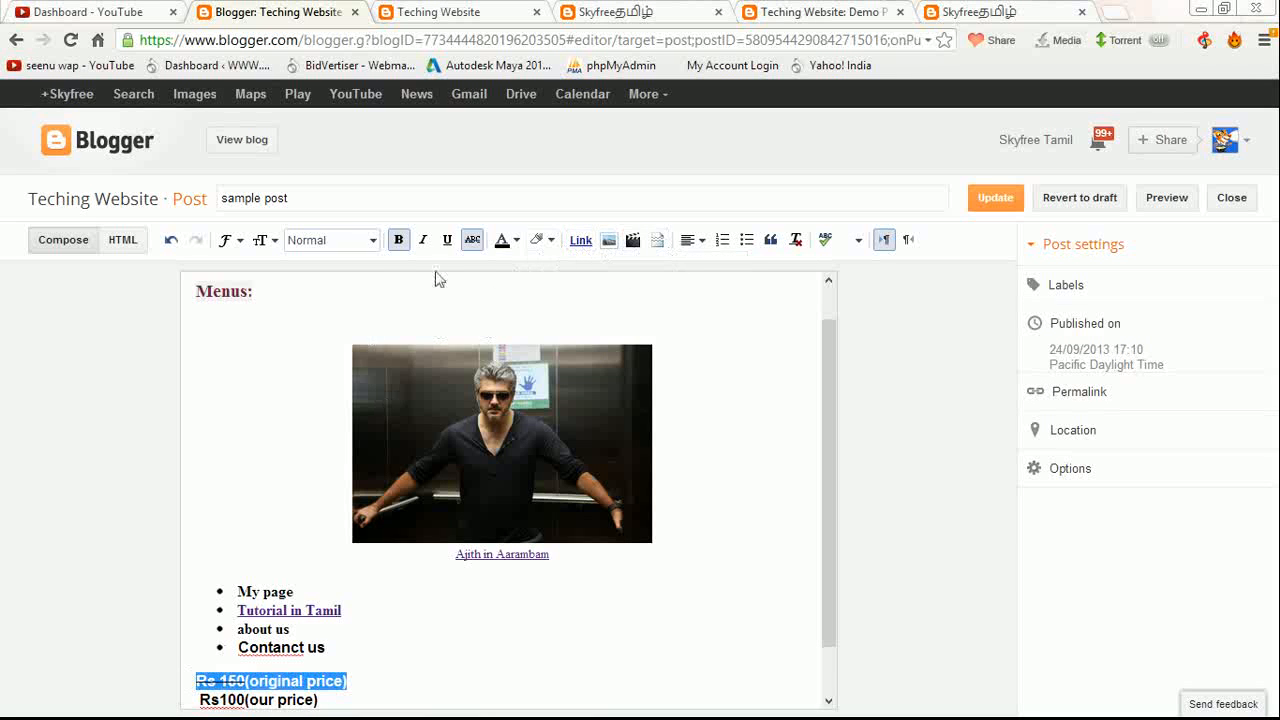
left_click(474, 241)
left_click(474, 241)
left_click(392, 670)
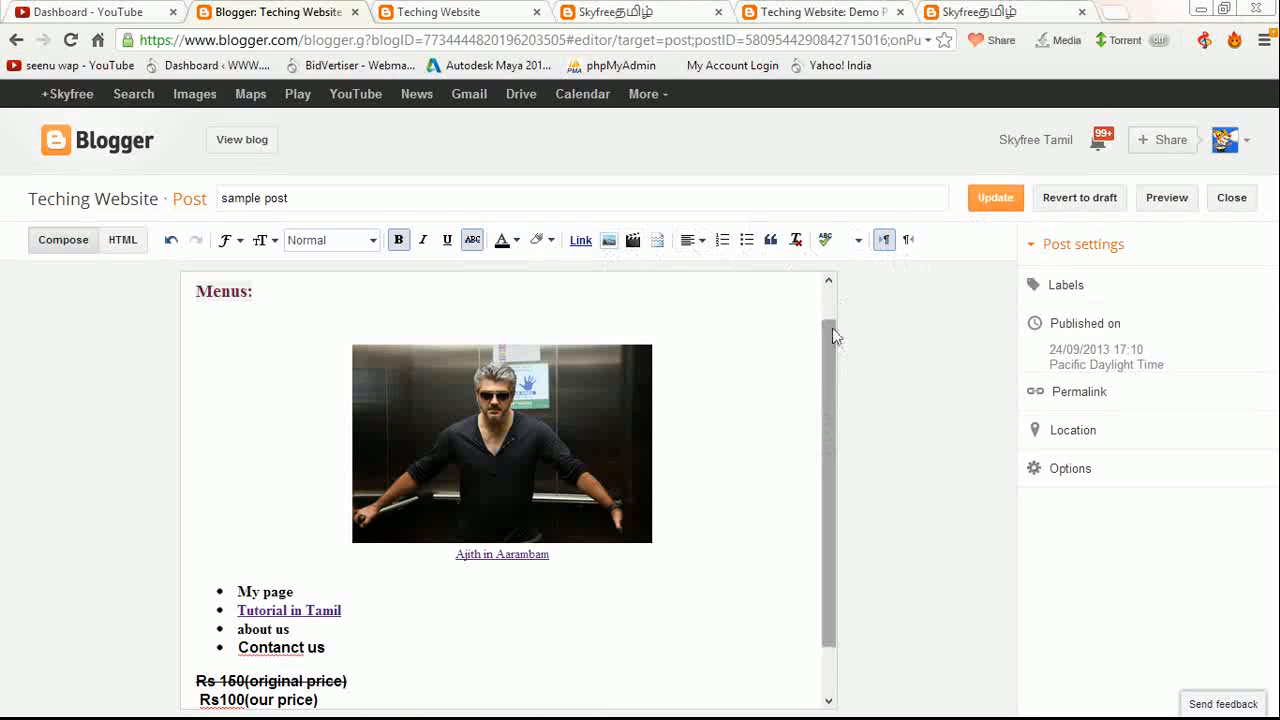
Step: Publish the update to the sample post and reload the live blog page to check the price lines below the list
left_click_drag(824, 357, 820, 480)
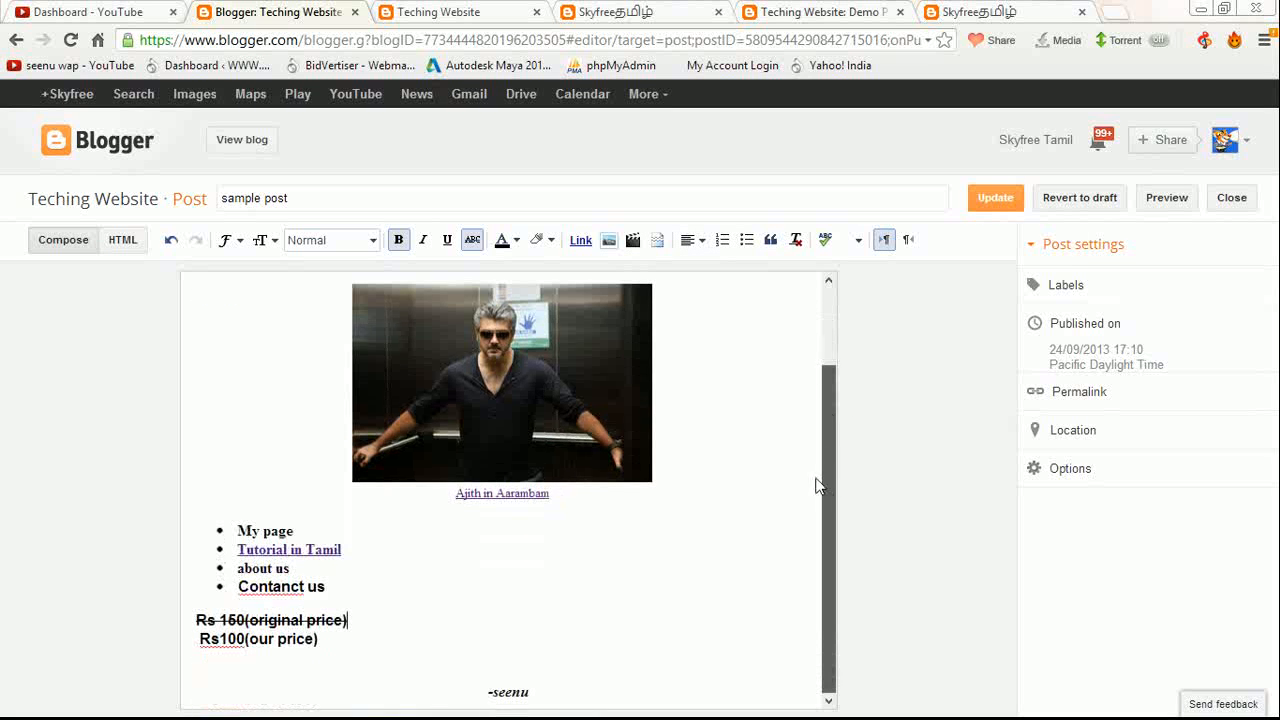
left_click(992, 204)
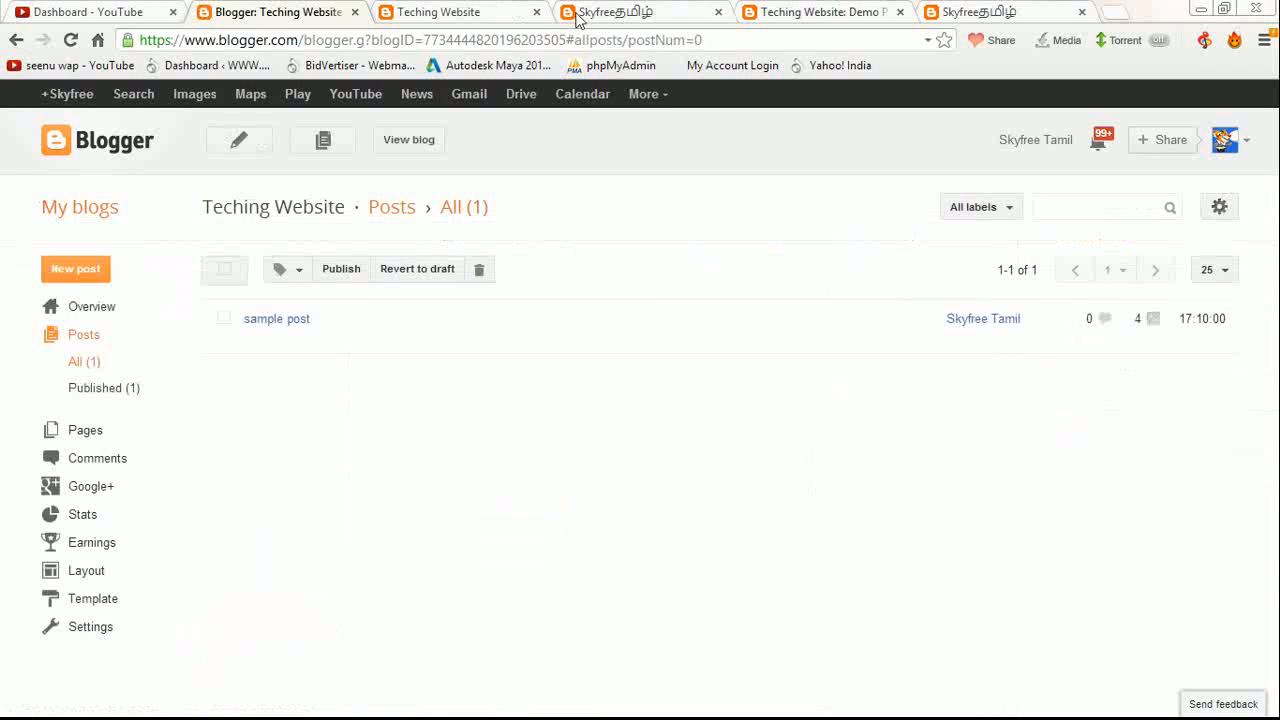
left_click(500, 12)
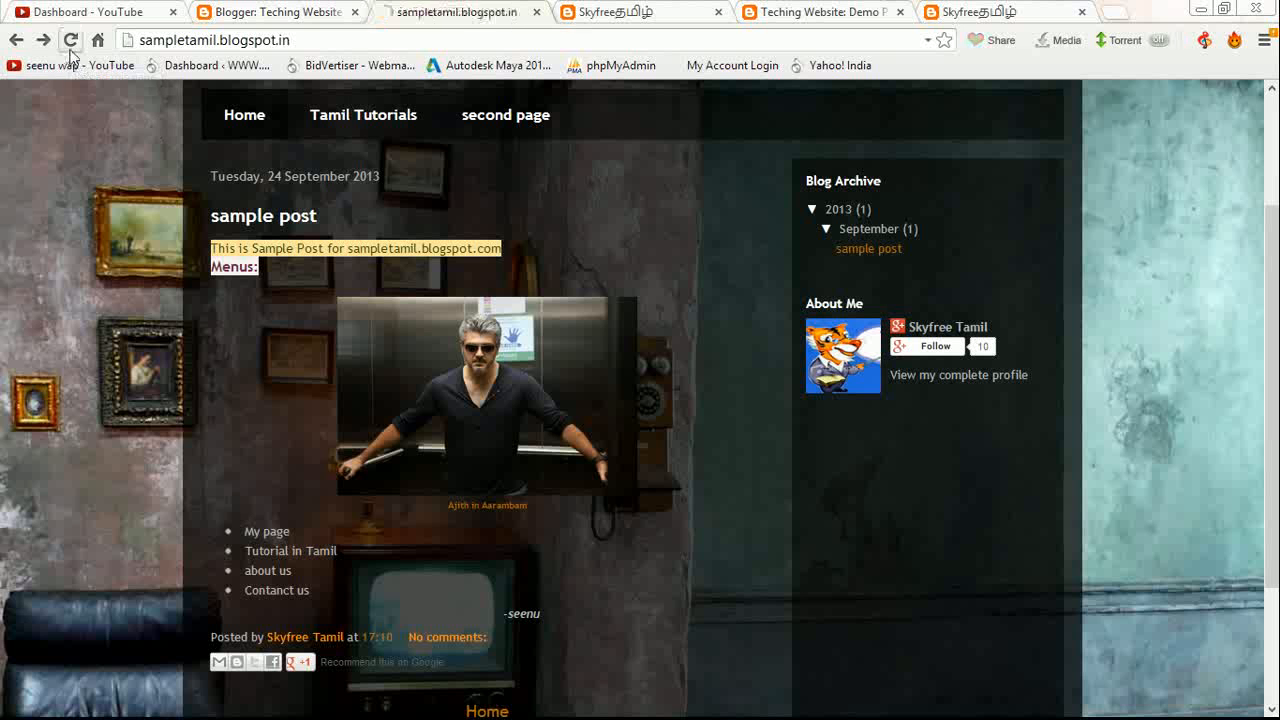
left_click(70, 40)
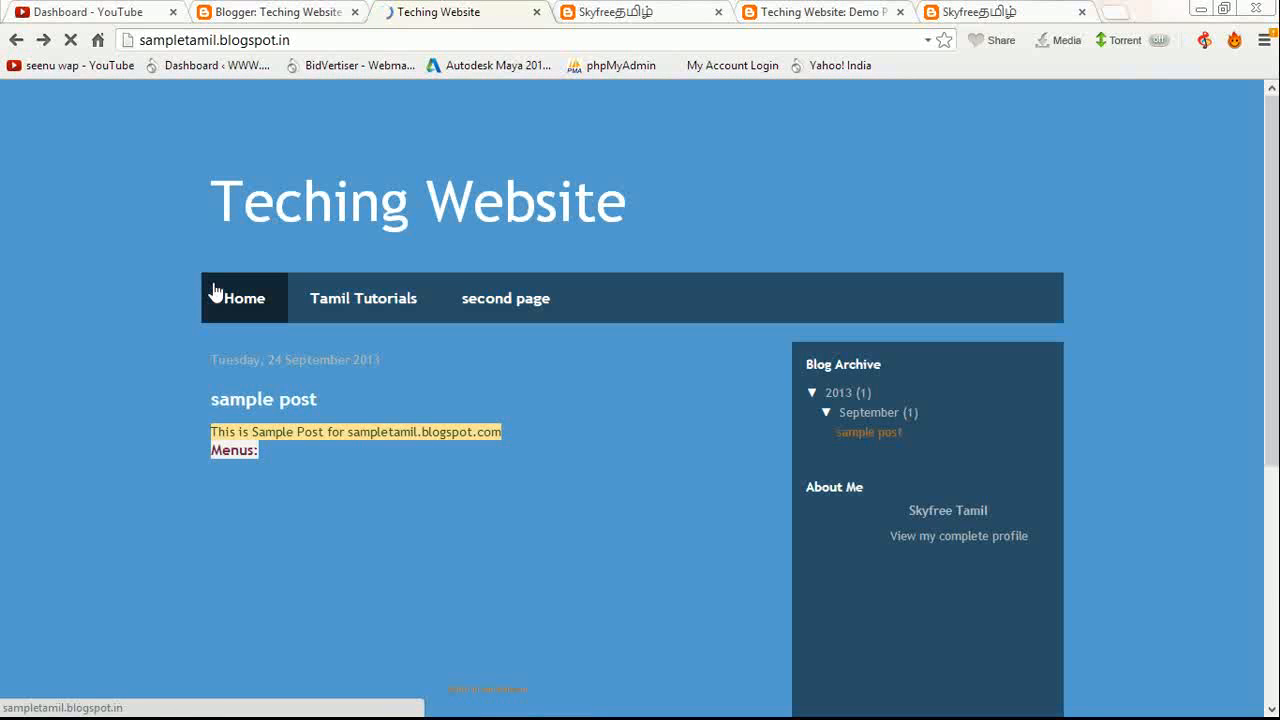
scroll(116, 372, "down", 4)
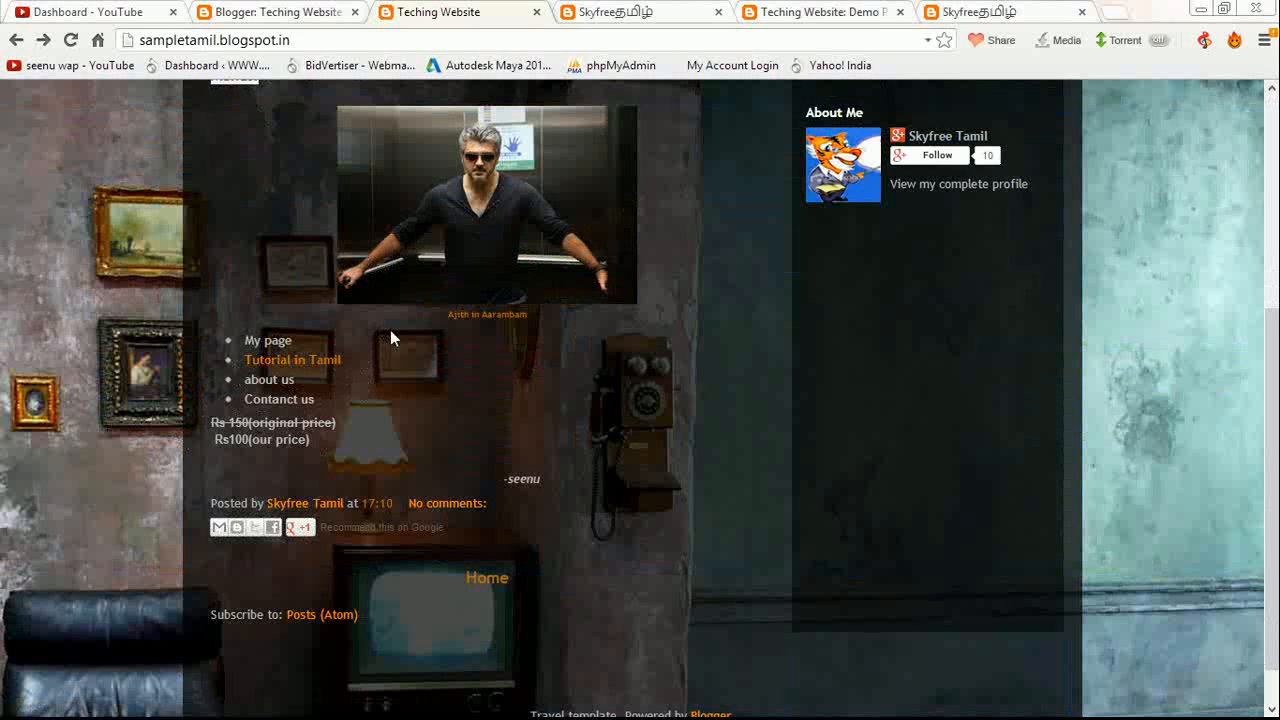
scroll(390, 335, "up", 1)
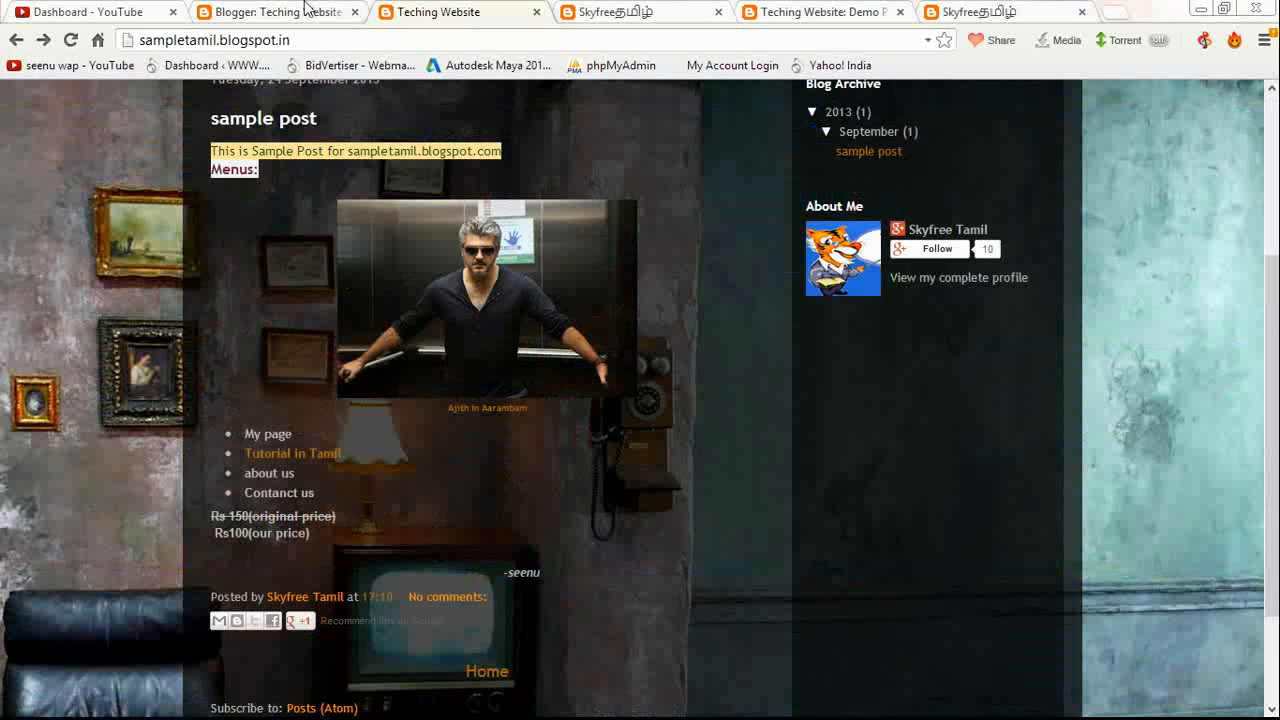
Step: Return to the blog's post list and reopen the sample post for editing
left_click(308, 10)
left_click(268, 319)
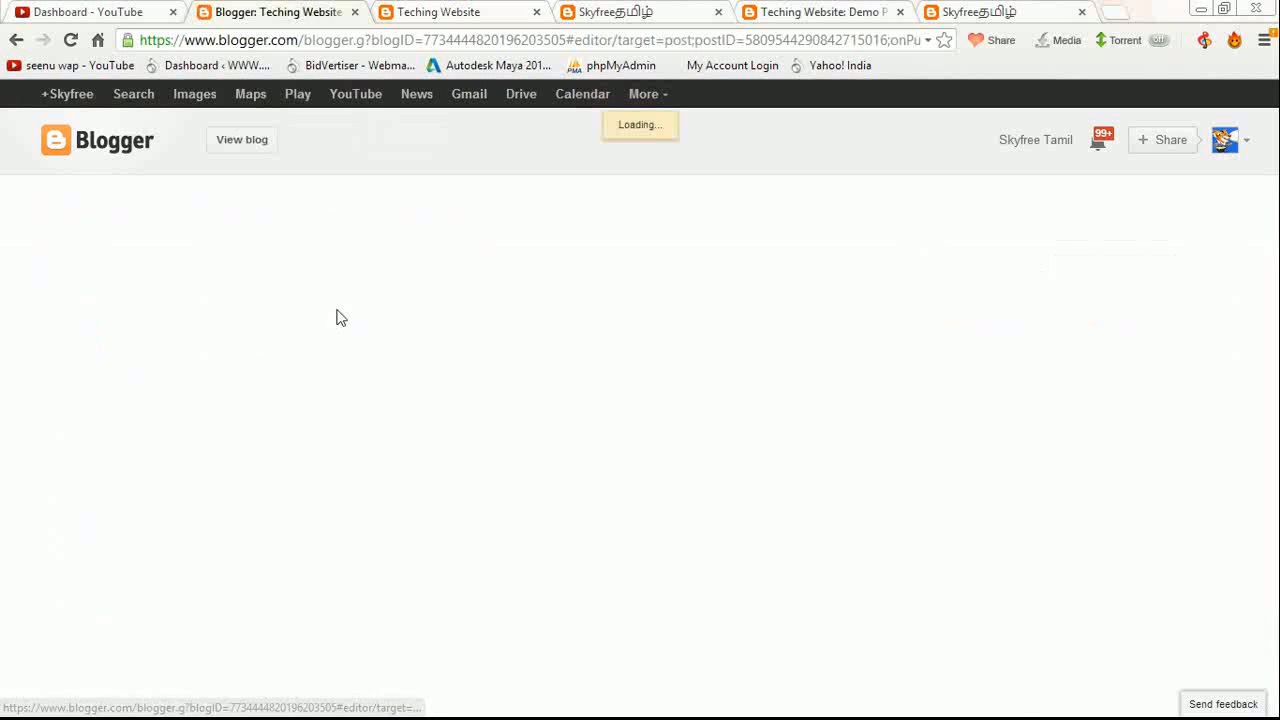